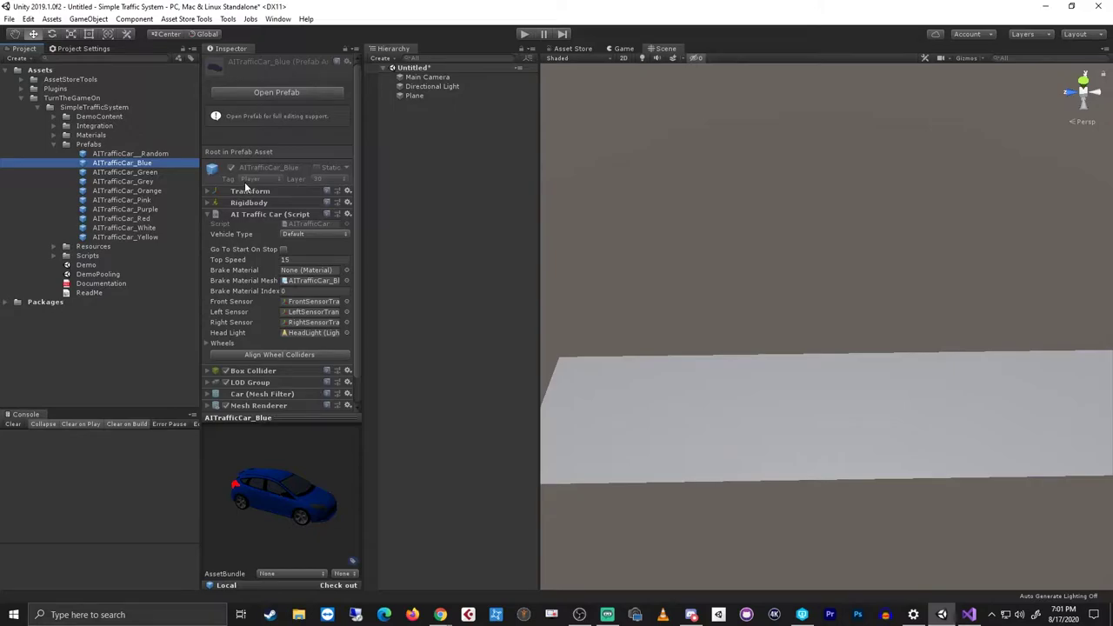
- Confirm the blue car's Vehicle Type offers only Default, then select AITrafficVehicleType in Scripts > Enums
click(237, 234)
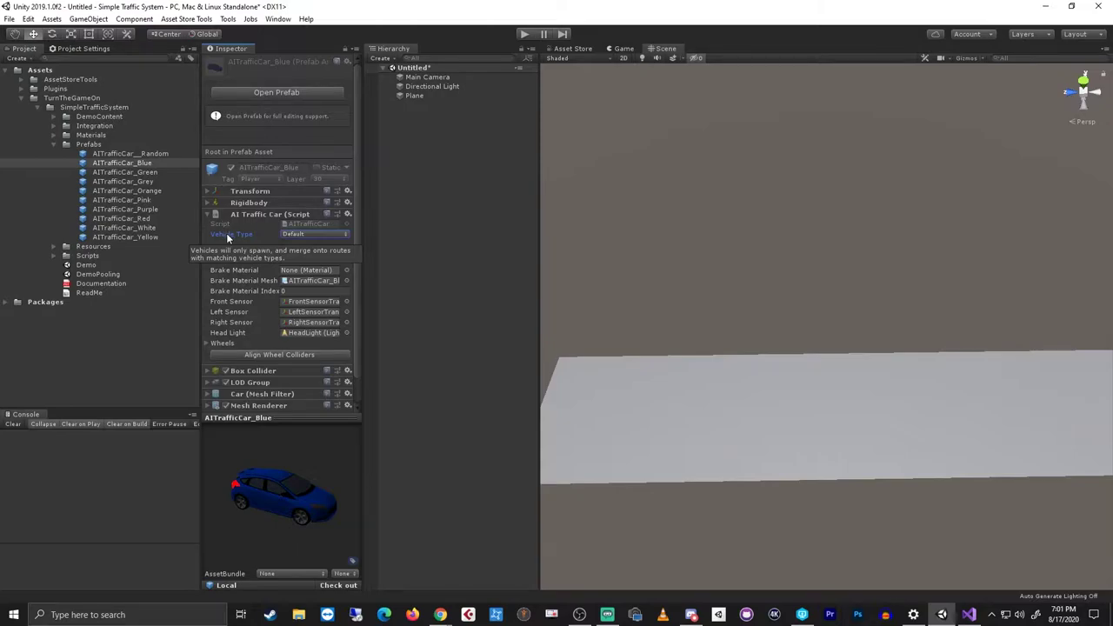
click(313, 234)
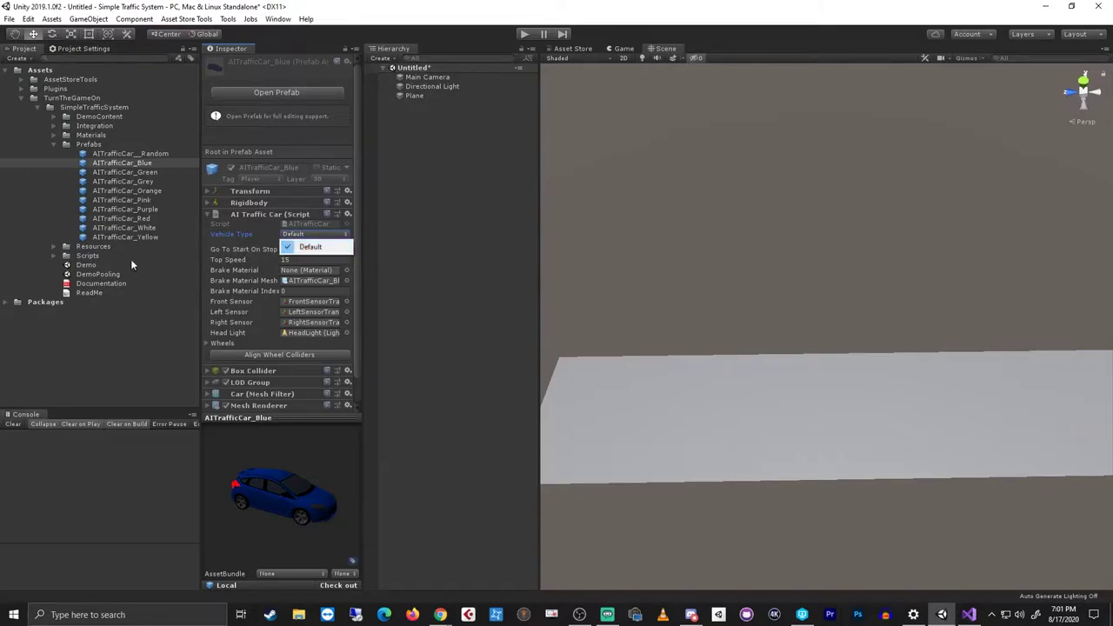
click(54, 259)
click(54, 257)
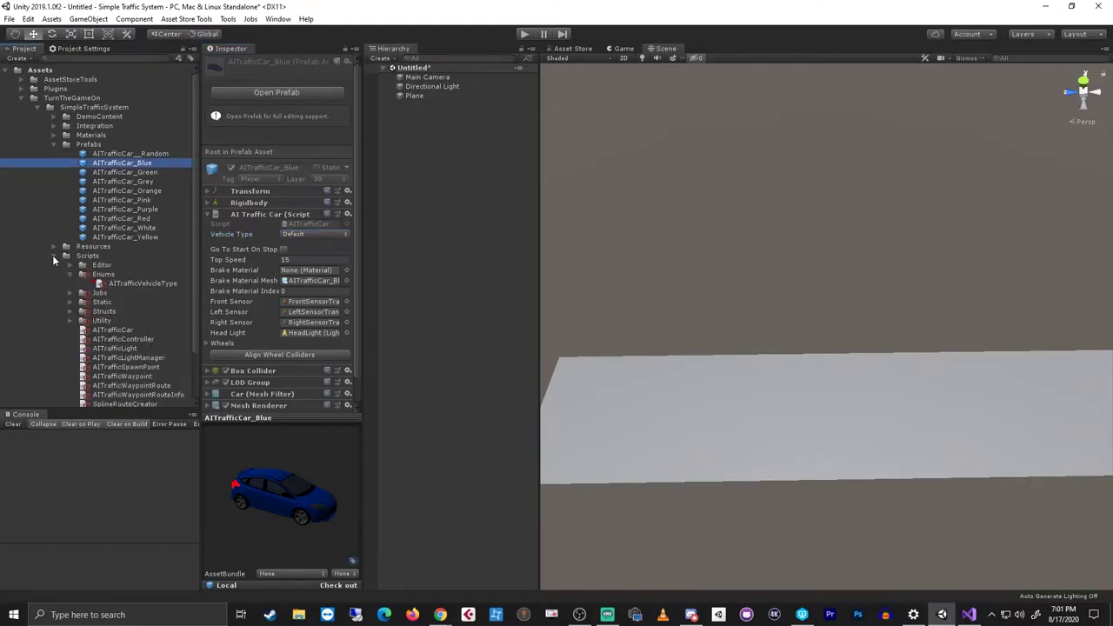
click(127, 283)
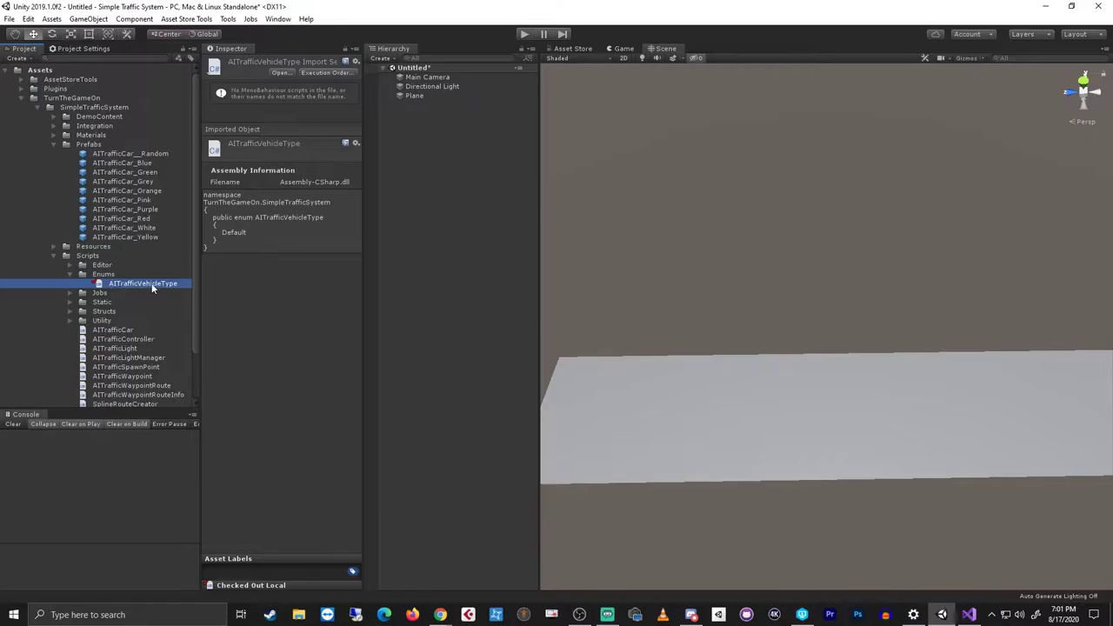
- Paste Blue, Green, Grey, Orange, Pink, Purple after Default in AITrafficVehicleType.cs and save the file
double_click(152, 287)
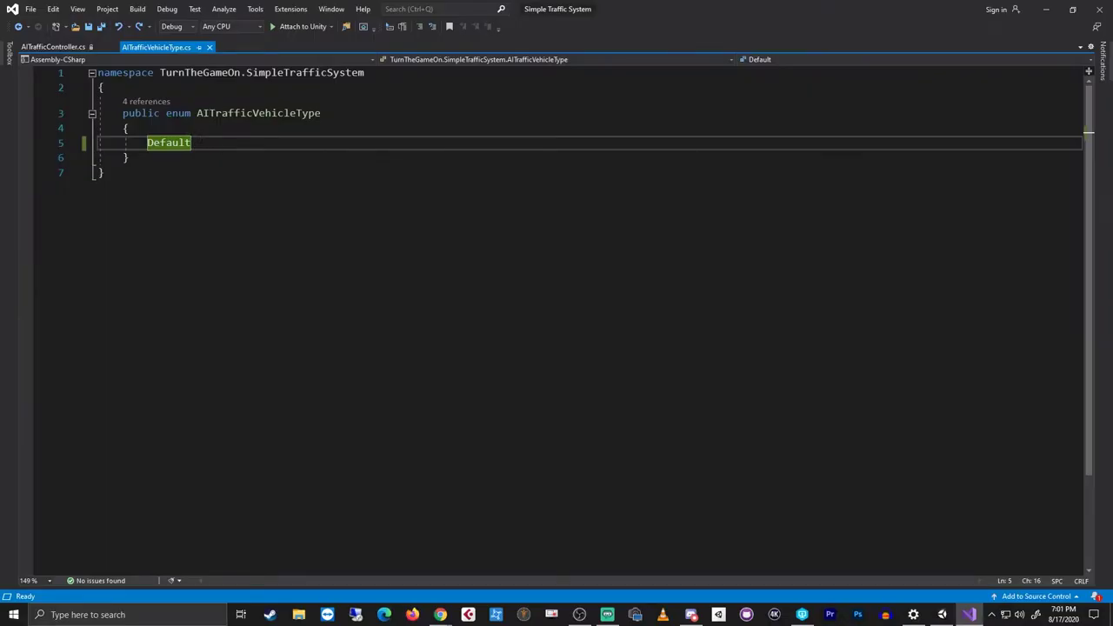
click(191, 113)
click(203, 145)
text(,)
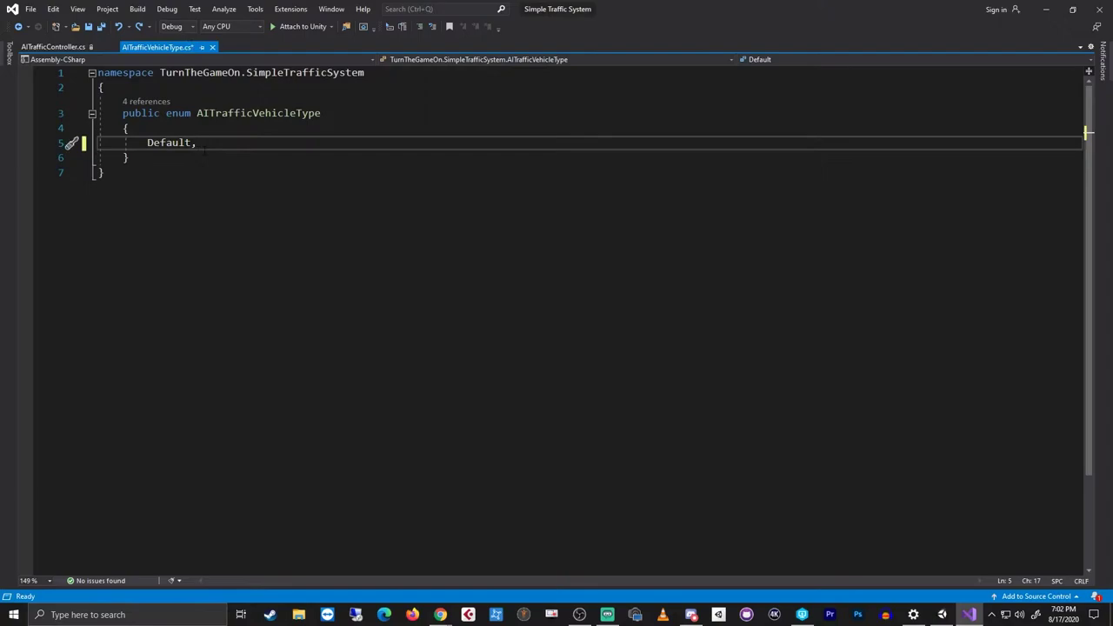
text(Blue, Green, Grey, Orange, Pink, Purple)
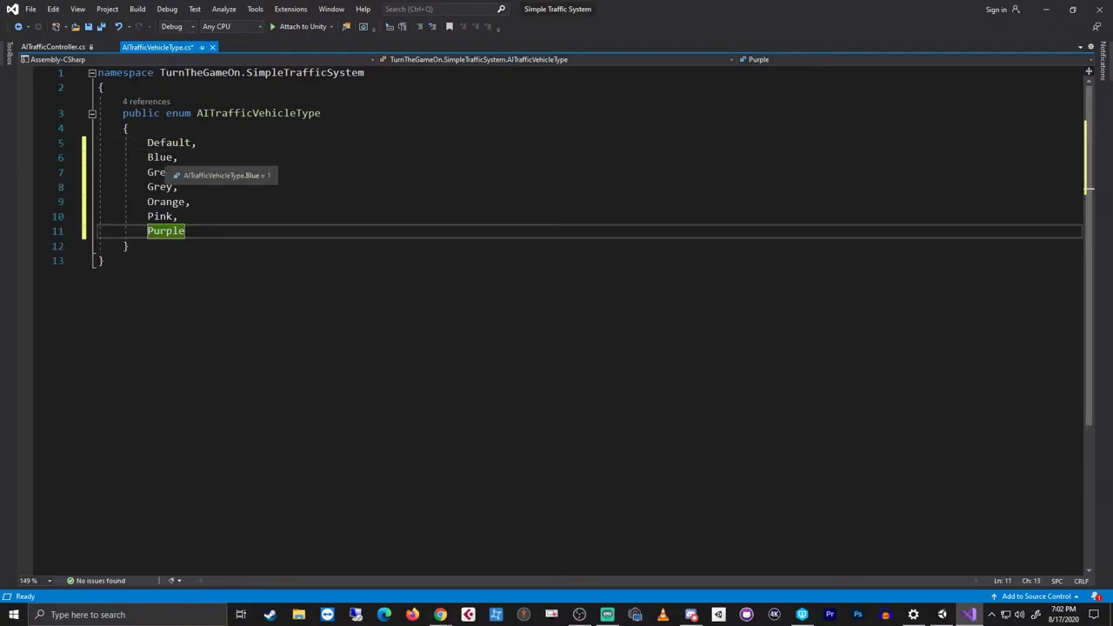
click(217, 316)
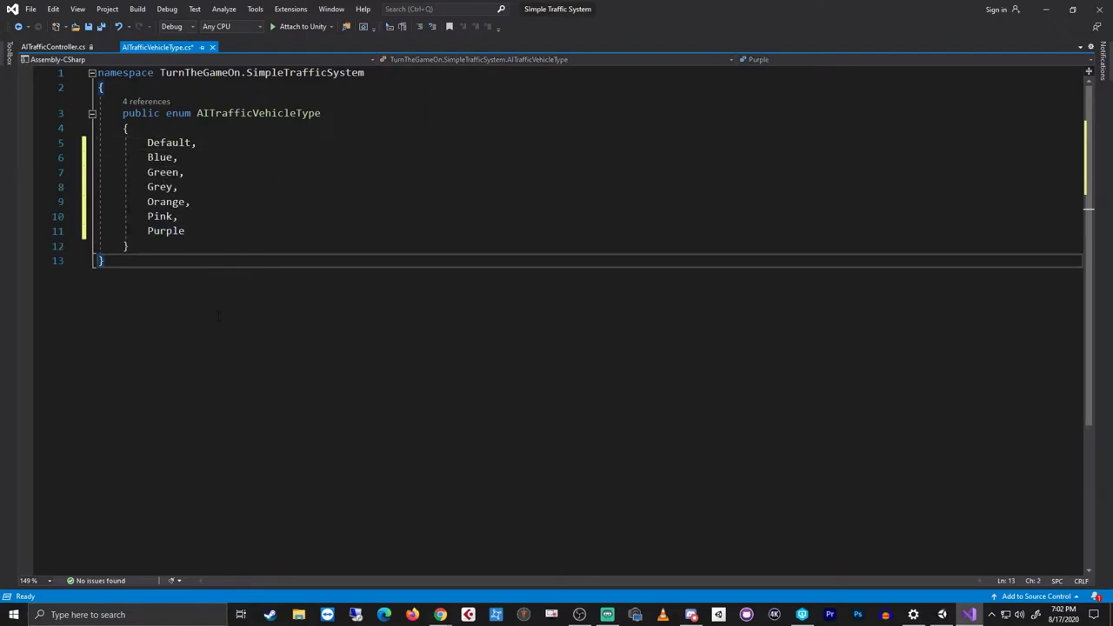
key(ctrl+s)
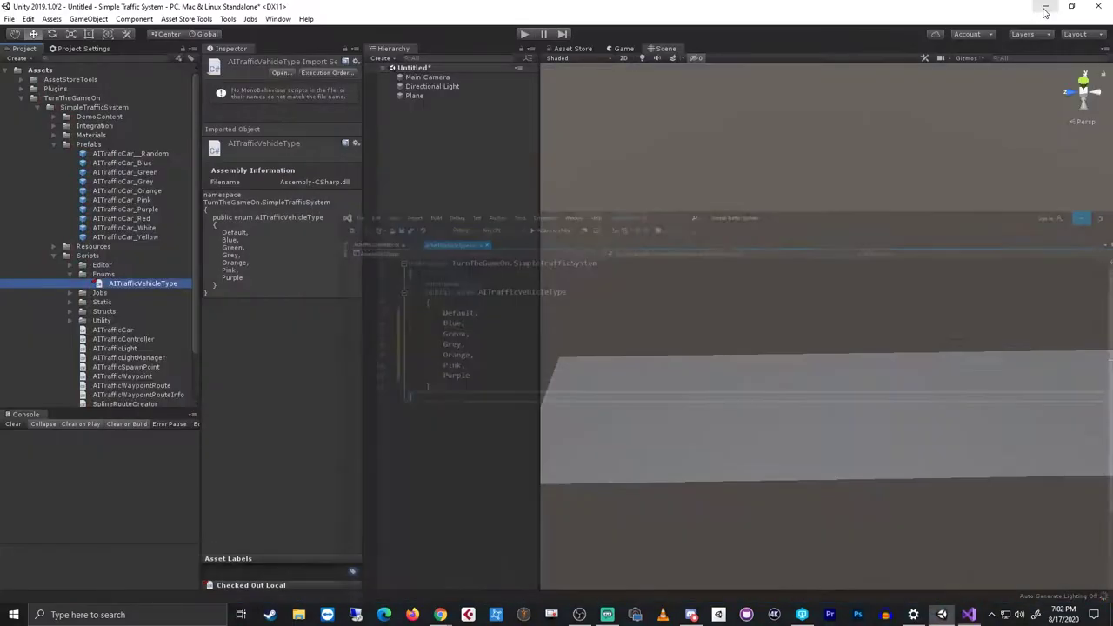
- Set the Blue, Green and Grey car prefabs' Vehicle Type to Blue, Green and Grey
click(1046, 9)
click(145, 163)
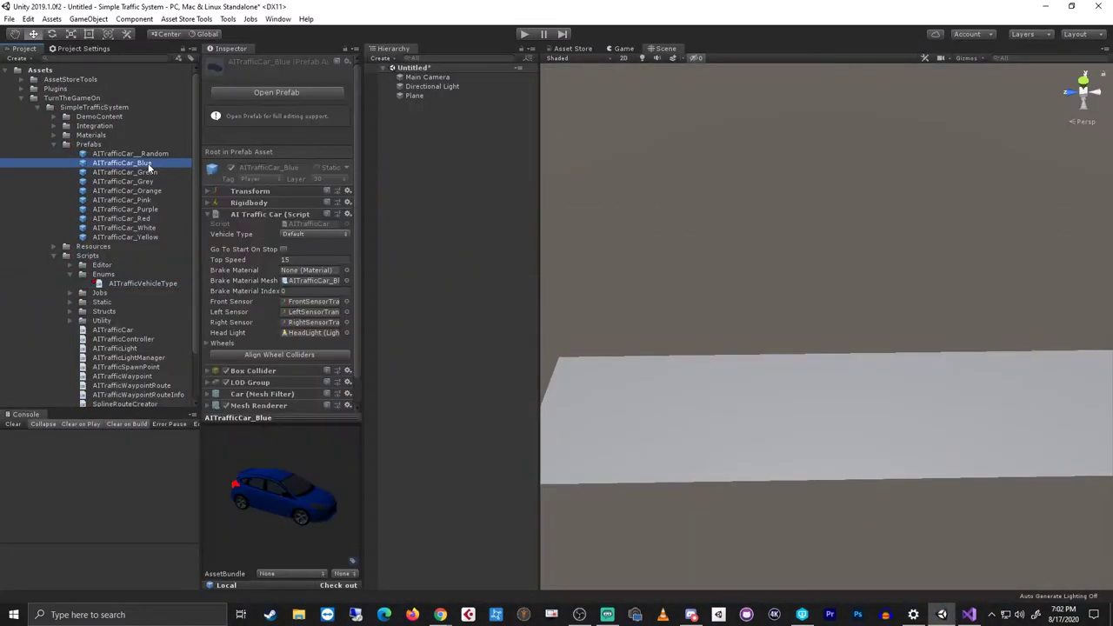
click(314, 234)
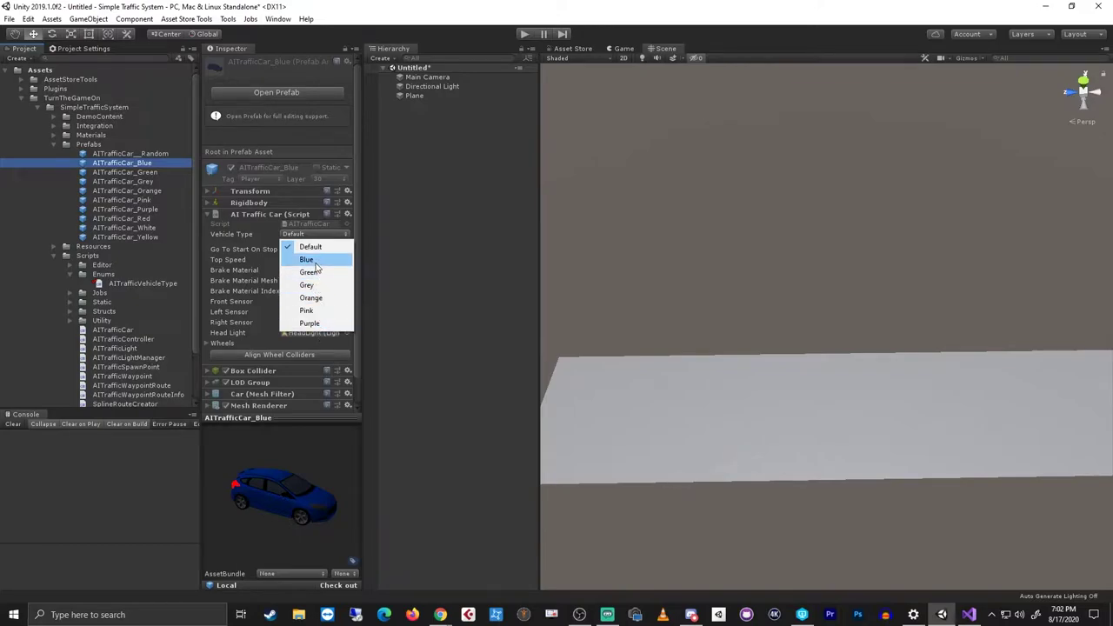
key(Escape)
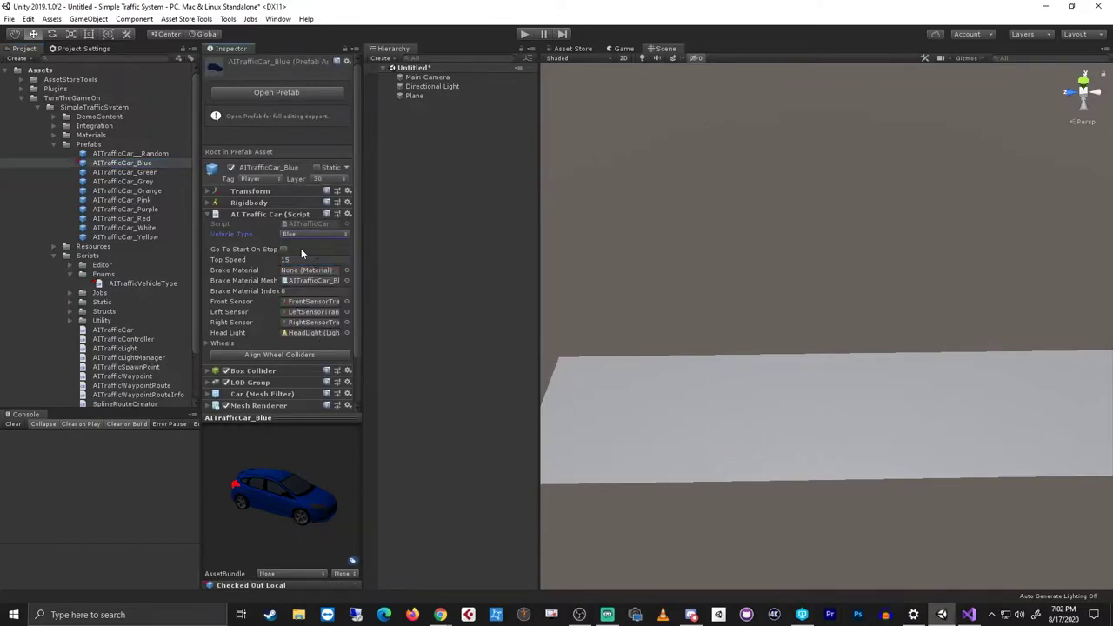
click(165, 173)
click(306, 234)
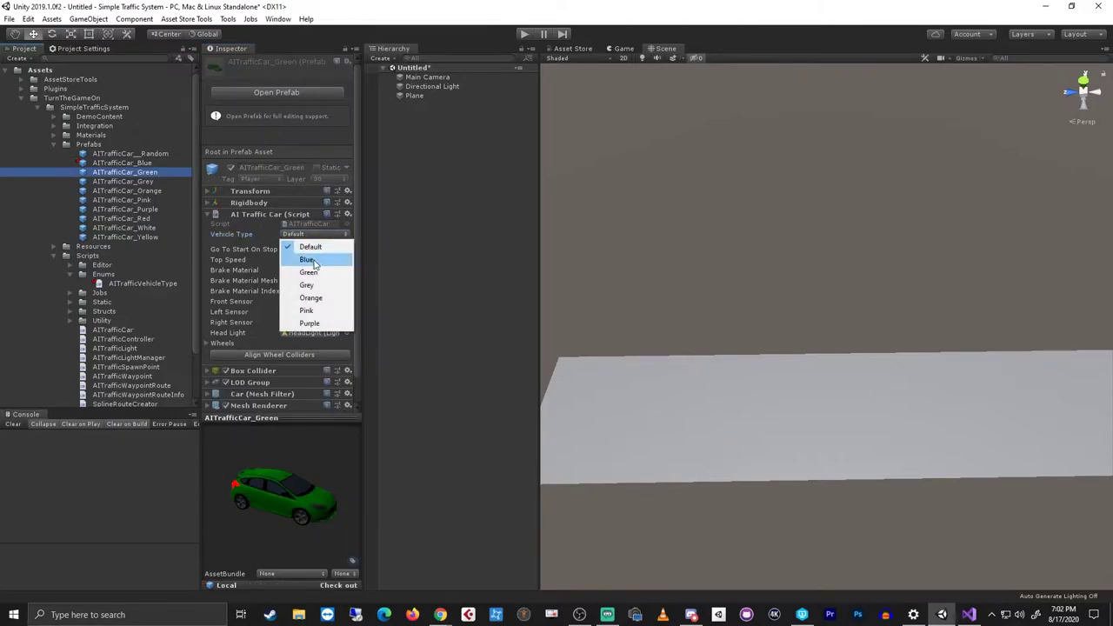
click(315, 273)
click(145, 182)
click(313, 234)
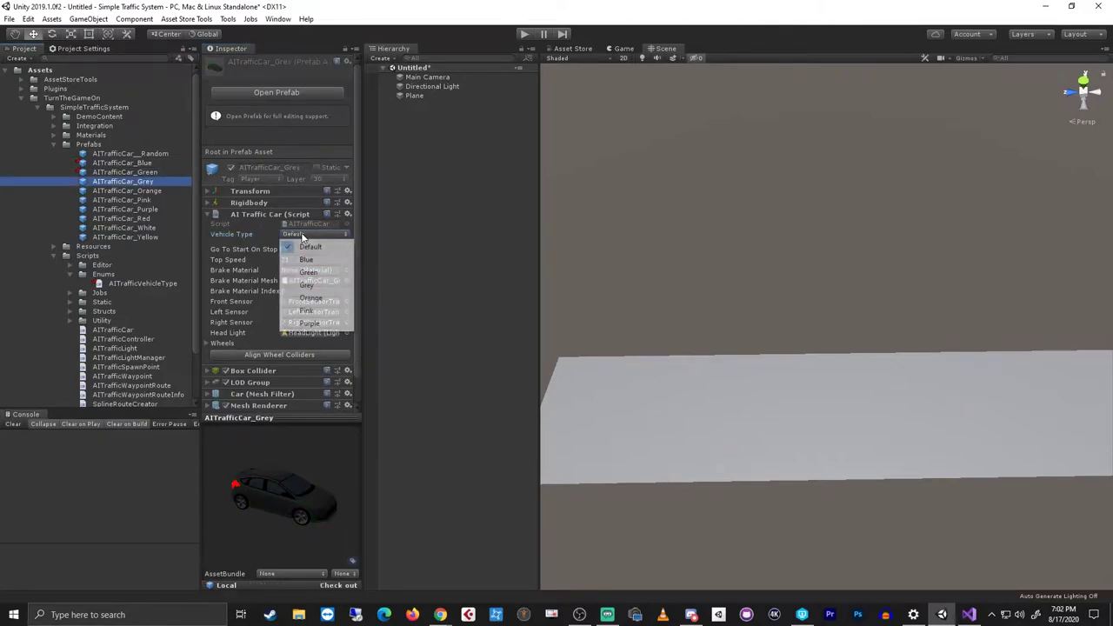
click(314, 285)
- Set the Orange, Pink and Purple car prefabs' Vehicle Type to Orange, Pink and Purple
click(139, 191)
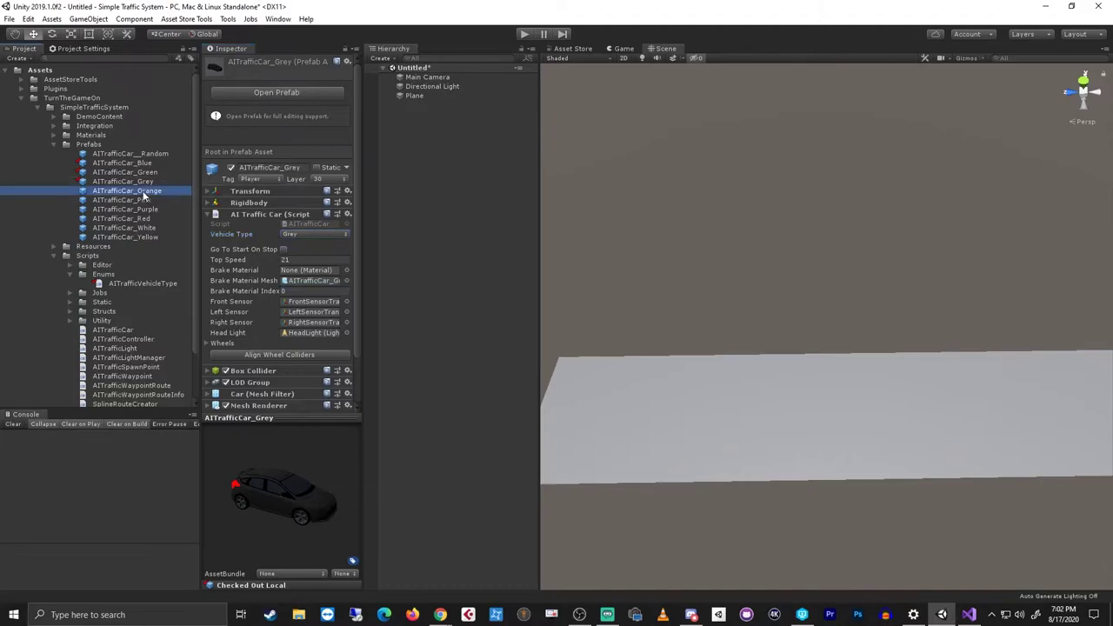
click(298, 235)
click(310, 297)
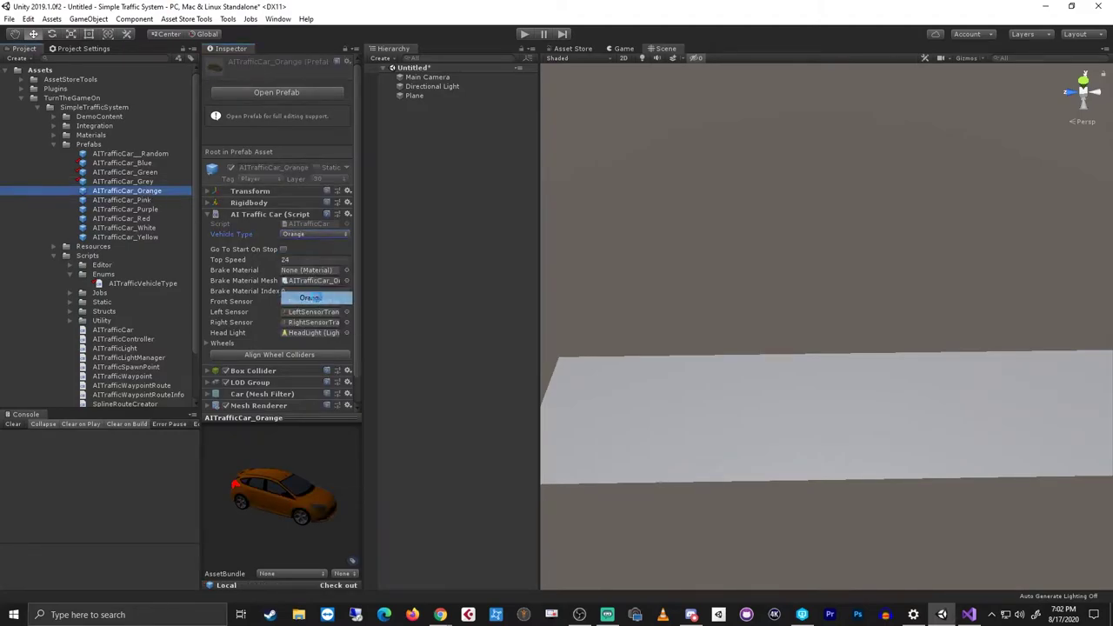
click(149, 201)
click(304, 234)
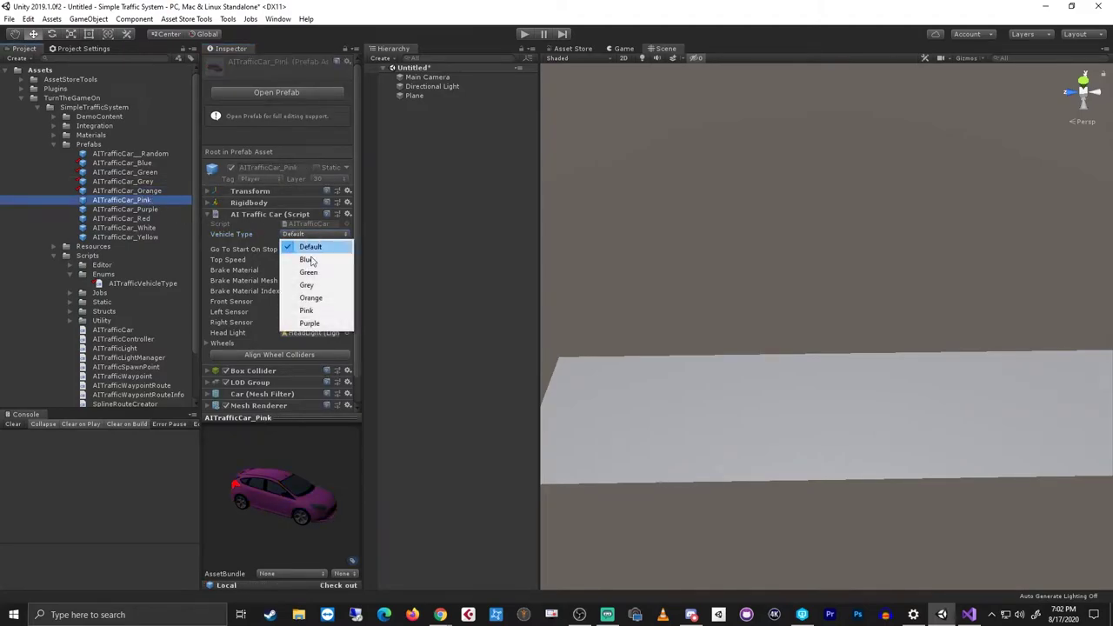
click(315, 310)
click(126, 210)
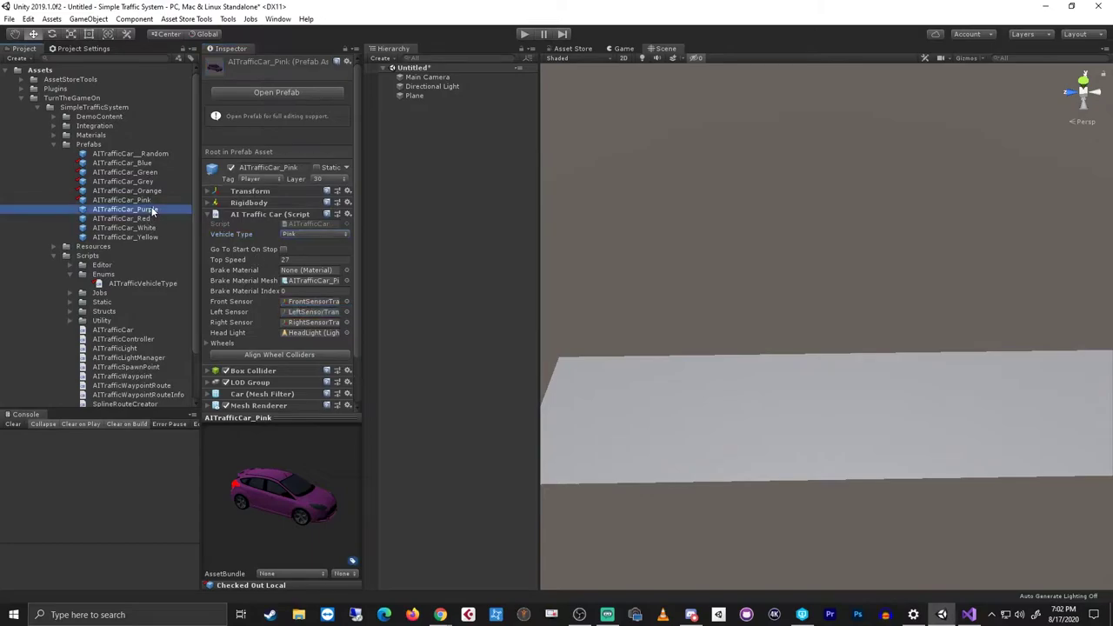
click(307, 231)
click(310, 323)
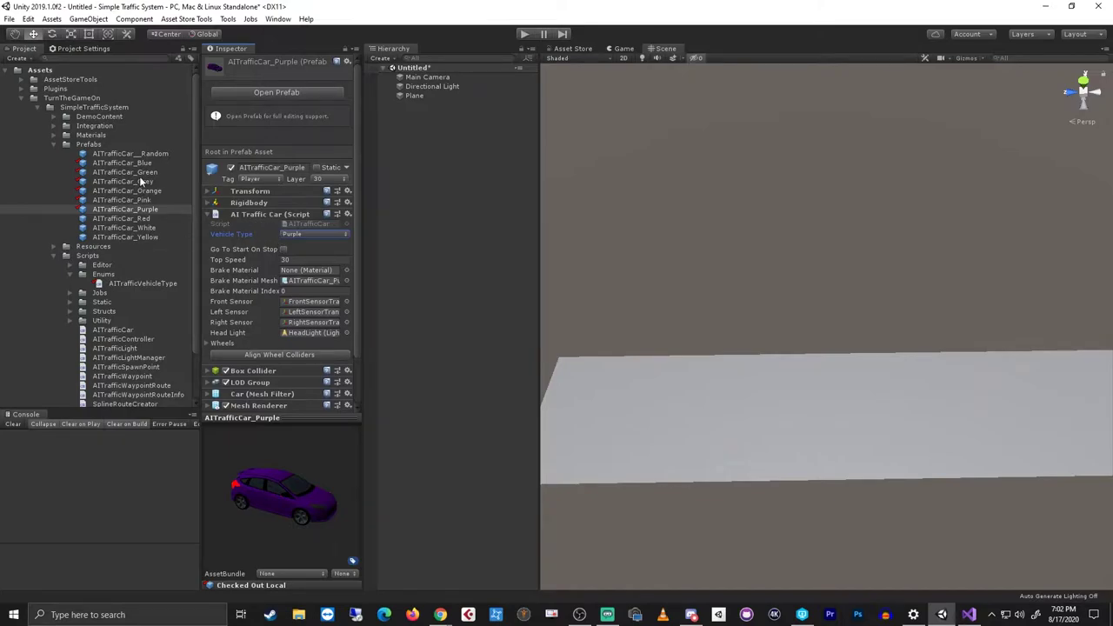
- Dock the STS Tools Window and add an AI Traffic Controller and Spline Route Creator
click(51, 257)
click(228, 18)
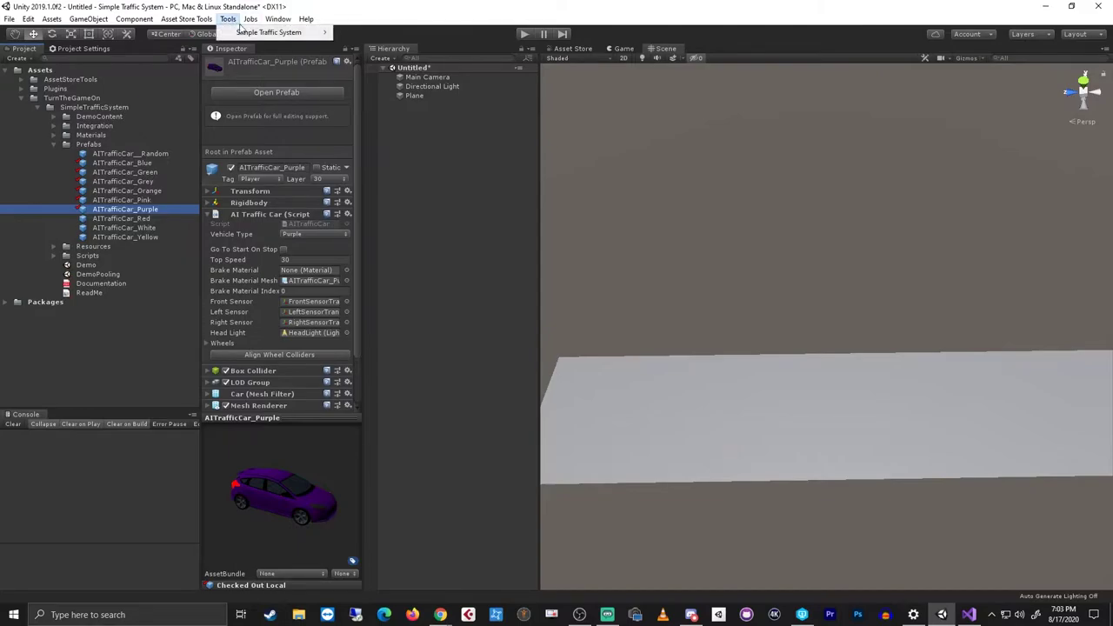
mouse_move(284, 34)
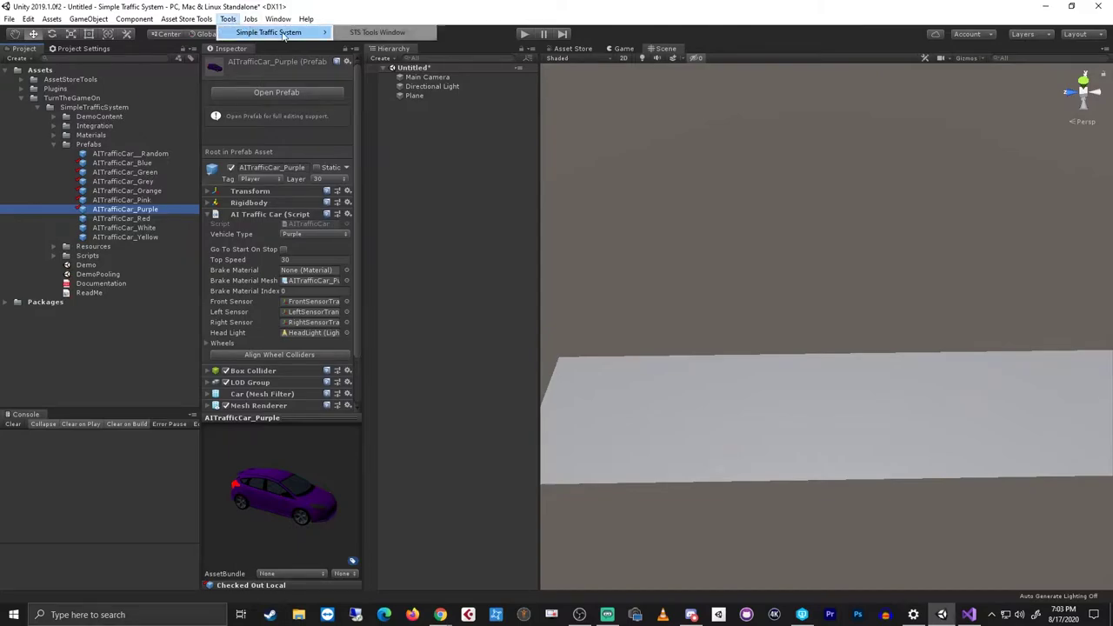
click(381, 33)
drag(296, 247, 454, 429)
click(450, 442)
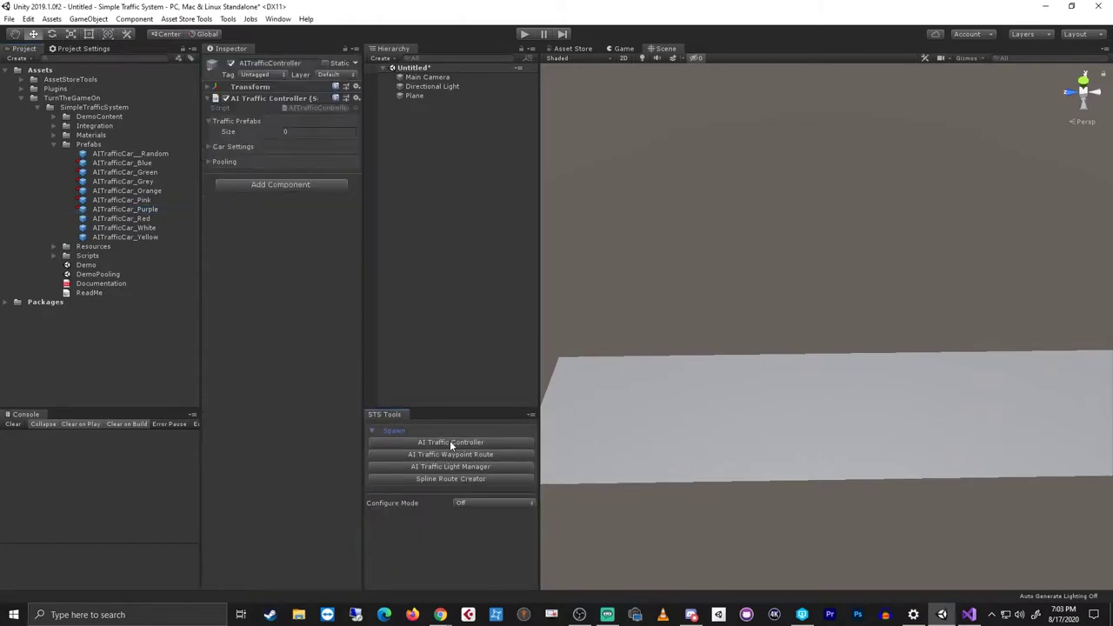
click(444, 479)
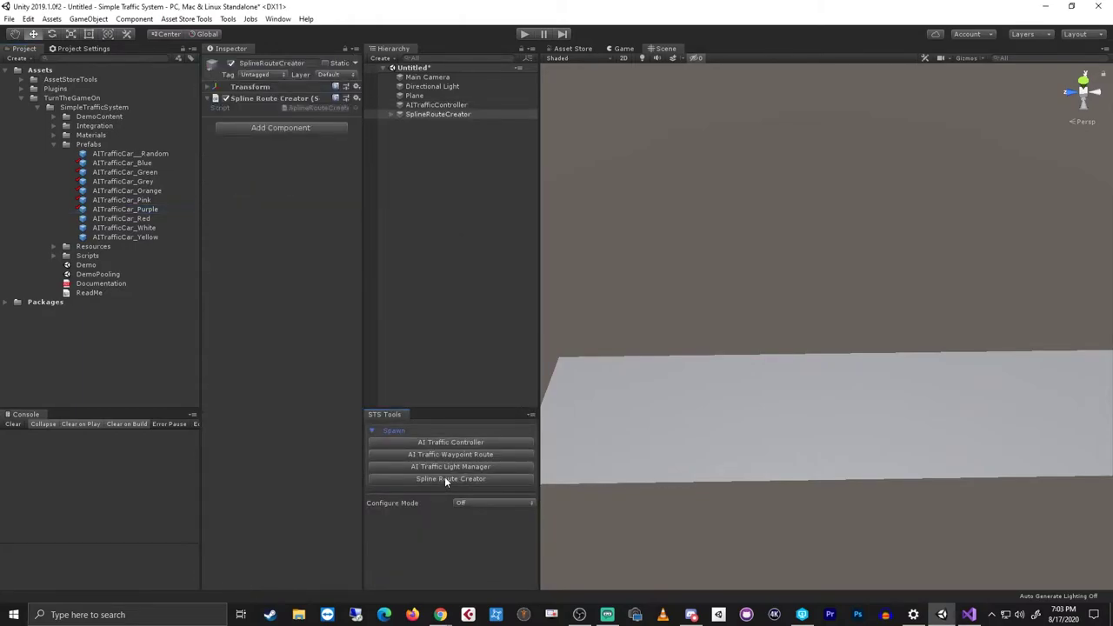
- Set the SplineRouteCreator to Six routes with Waypoint Frequency 0.01
click(429, 115)
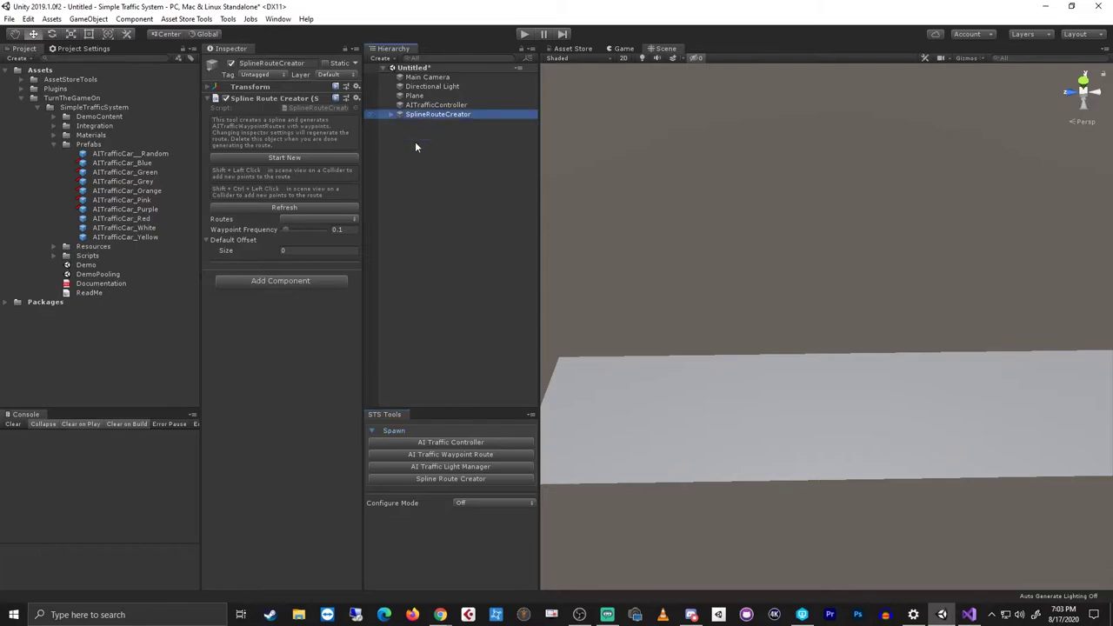
click(318, 219)
click(329, 300)
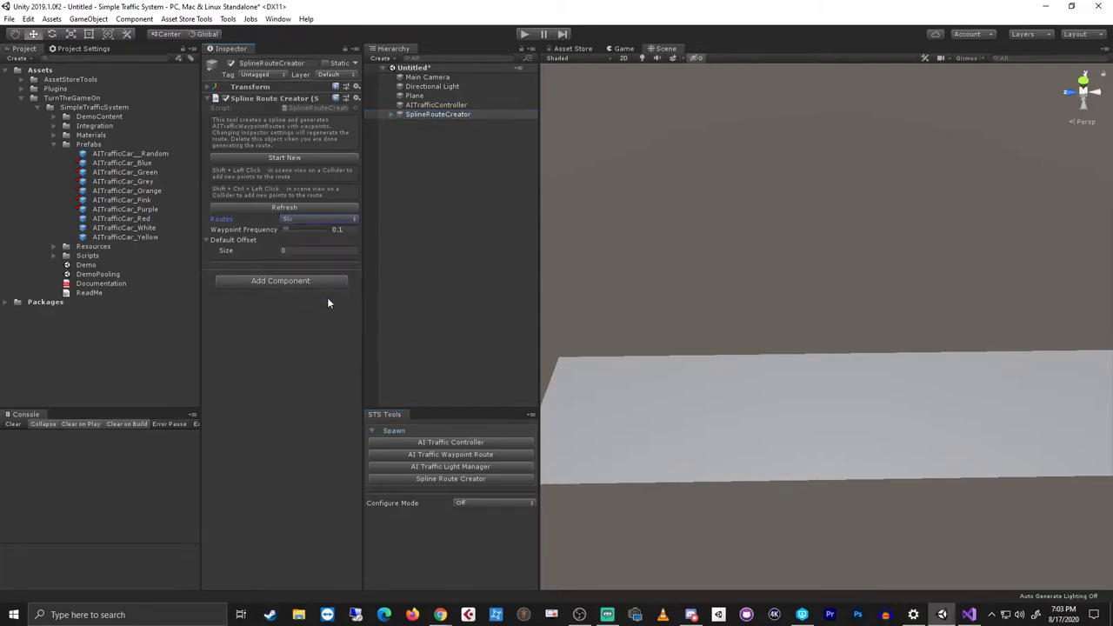
click(340, 229)
text(0.0)
key(Return)
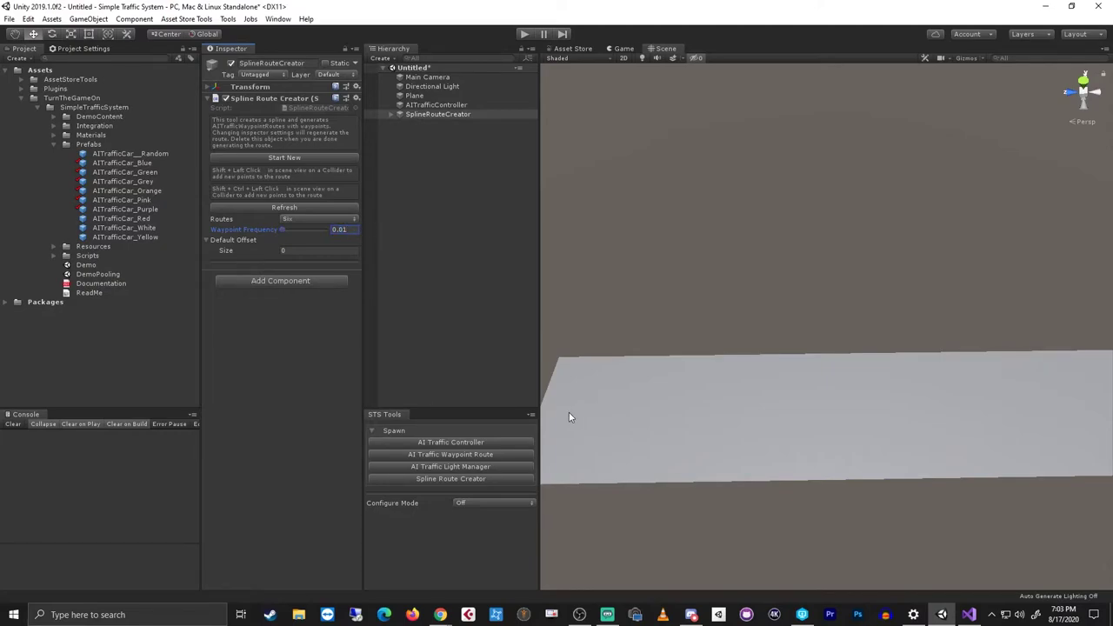
- Place the first spline route points across the plane
shift+click(569, 412)
shift+click(645, 412)
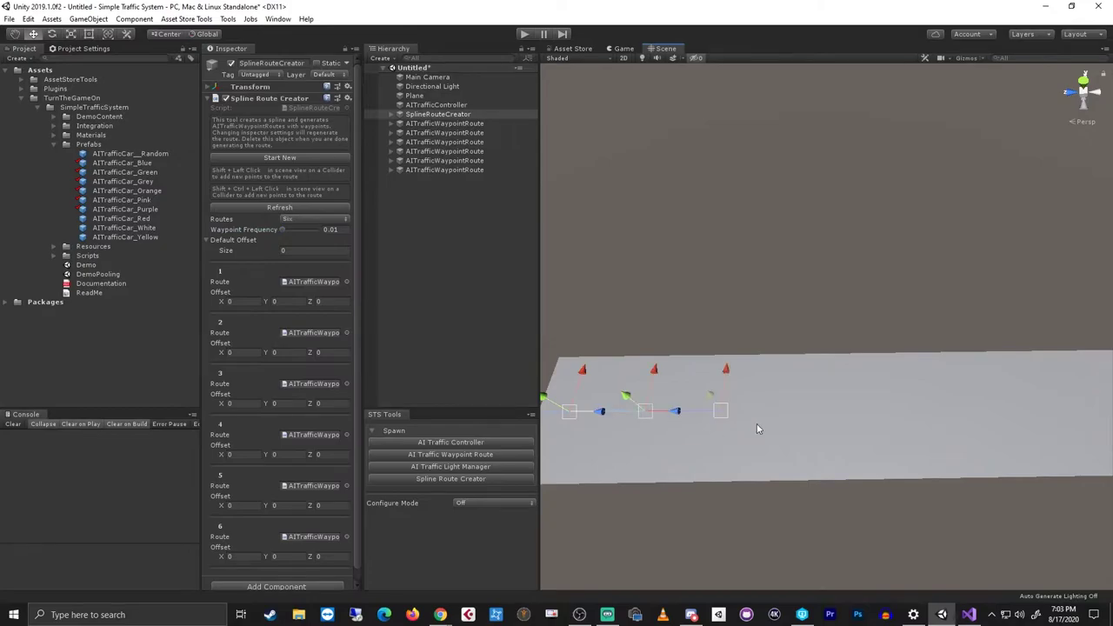
shift+click(776, 418)
shift+click(912, 426)
shift+click(953, 436)
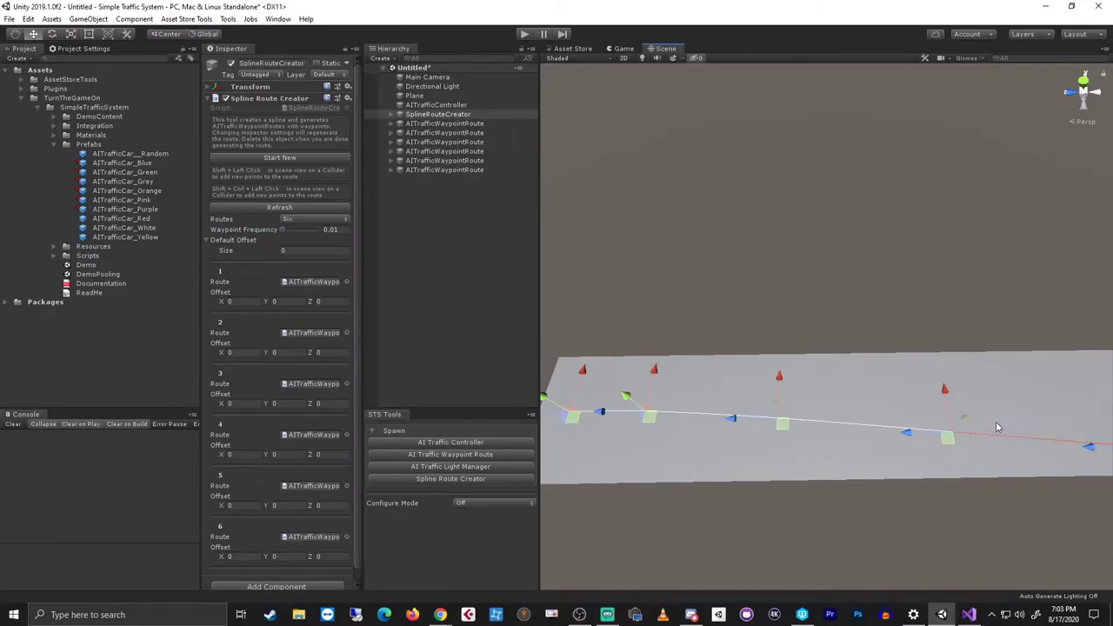
right_drag(996, 421, 947, 433)
shift+click(947, 432)
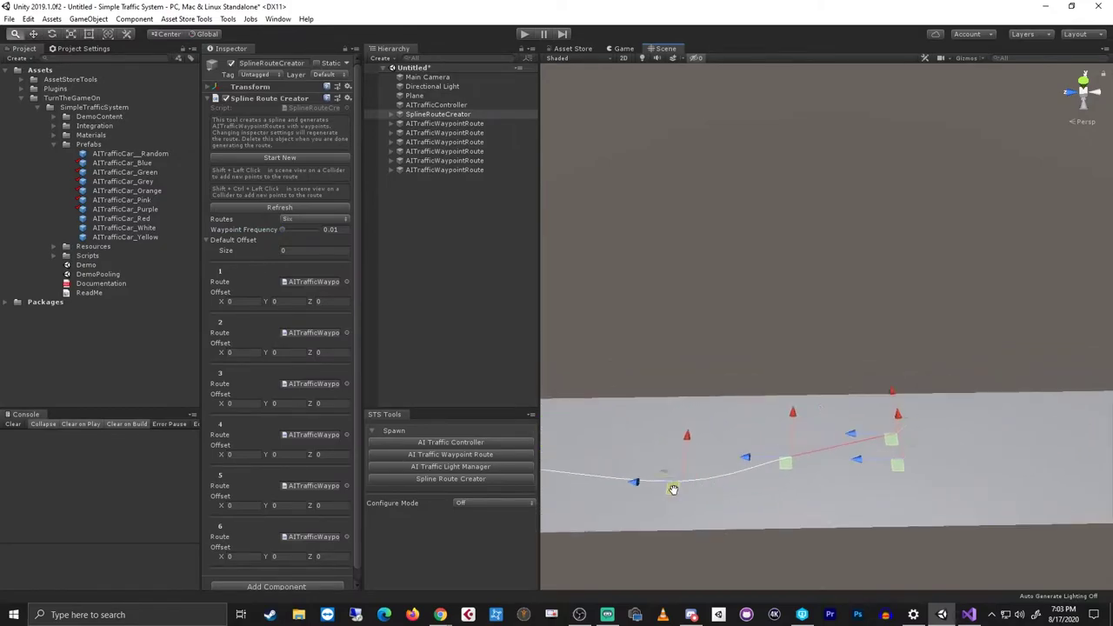
shift+click(914, 455)
shift+click(941, 451)
- Add bending points to finish the curved route, then orbit to look along it
middle_drag(940, 451, 731, 447)
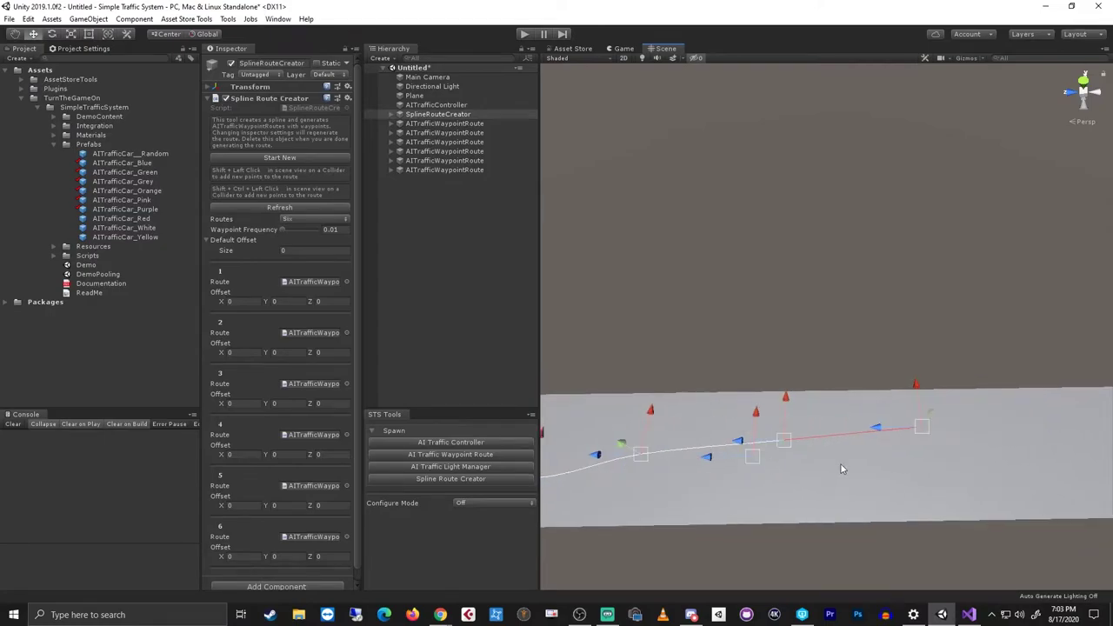
shift+click(836, 465)
shift+click(970, 459)
middle_drag(994, 449, 883, 462)
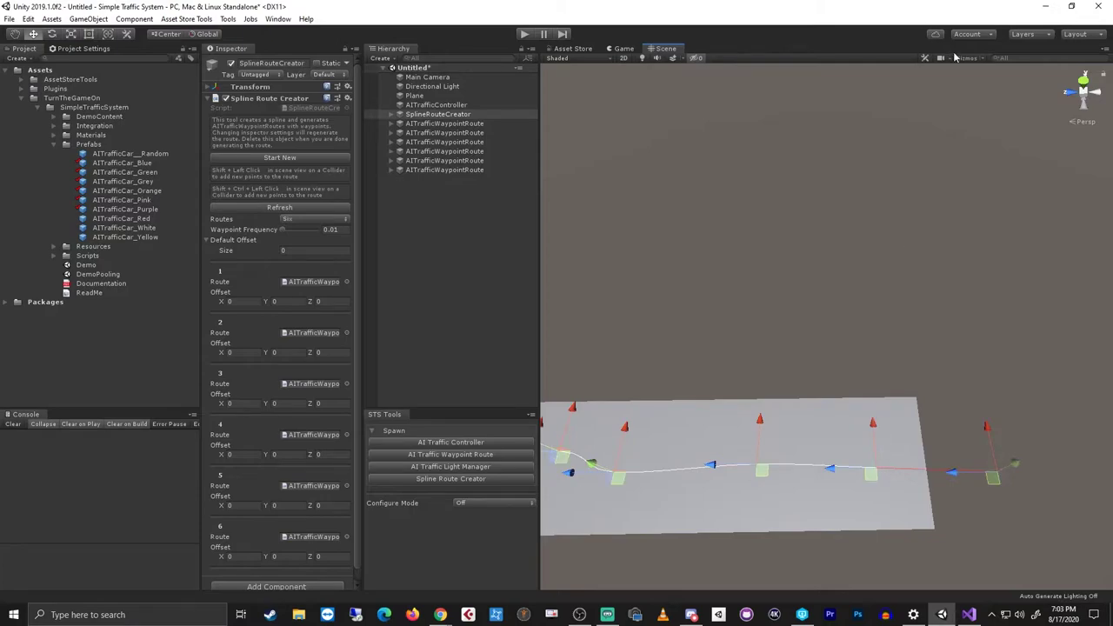
scroll(767, 453, up, 3)
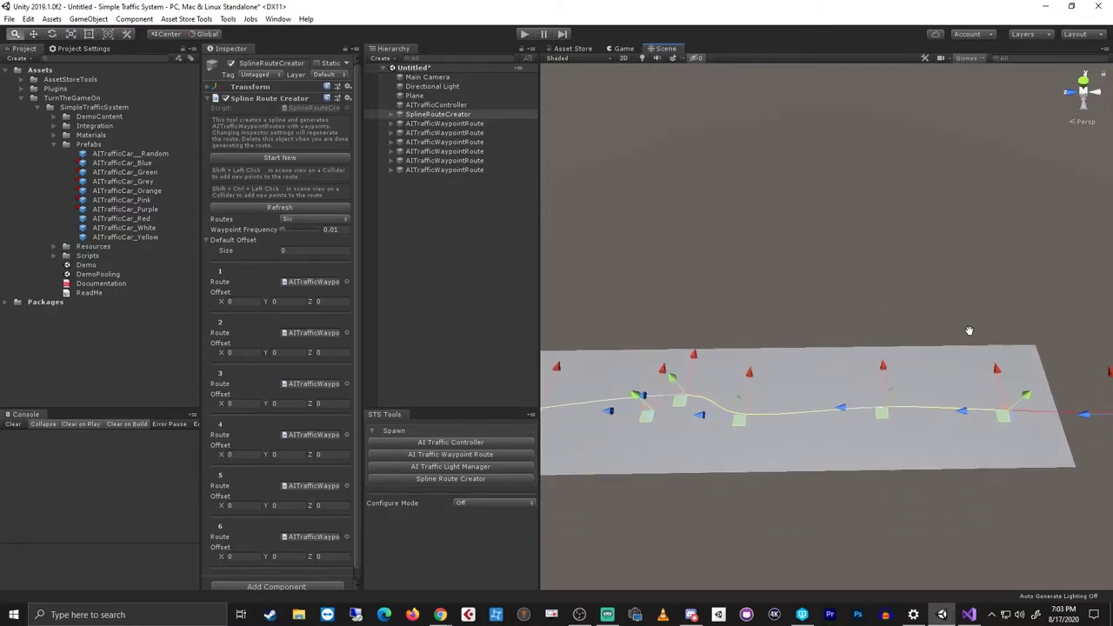
scroll(783, 443, up, 3)
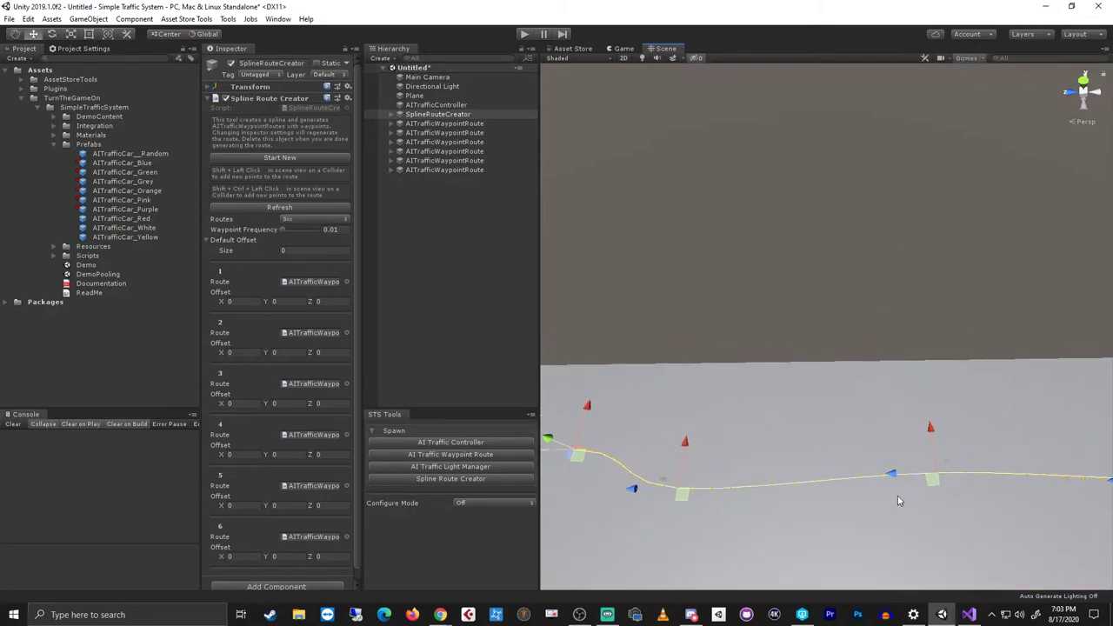
middle_drag(876, 491, 987, 325)
alt+drag(986, 324, 460, 87)
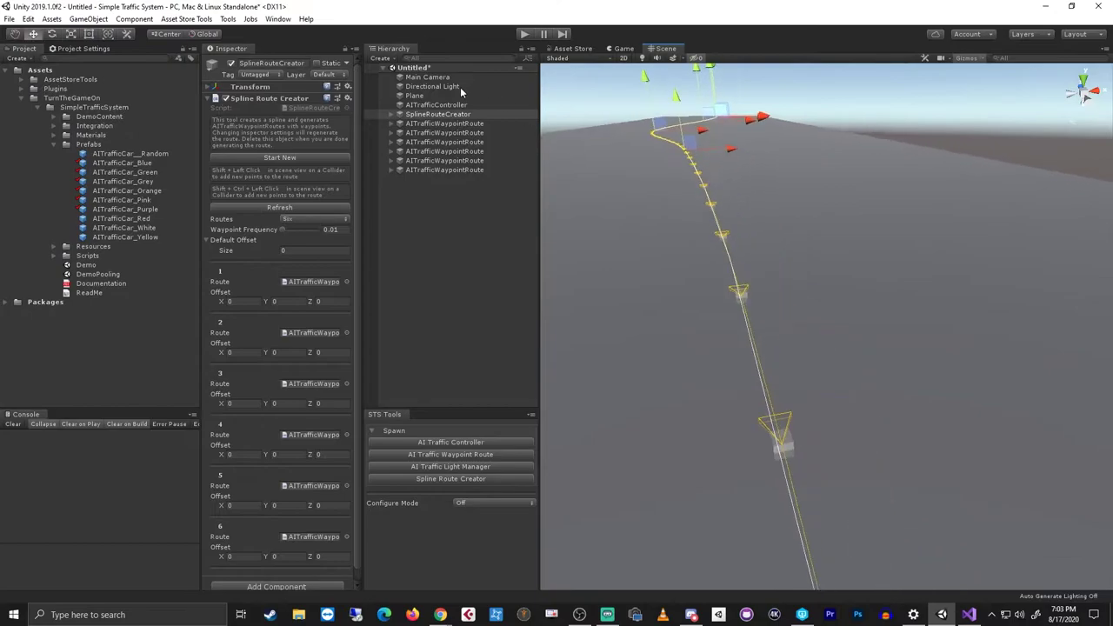
- Set Offset X of routes 1, 2 and 3 to -12, -8 and -4
click(241, 302)
text(-12)
click(242, 352)
text(-8)
click(242, 403)
text(-4)
- Set Offset X of routes 4, 5 and 6 to 0, 4 and 8, and refresh the routes
click(243, 454)
click(243, 505)
click(245, 556)
text(8)
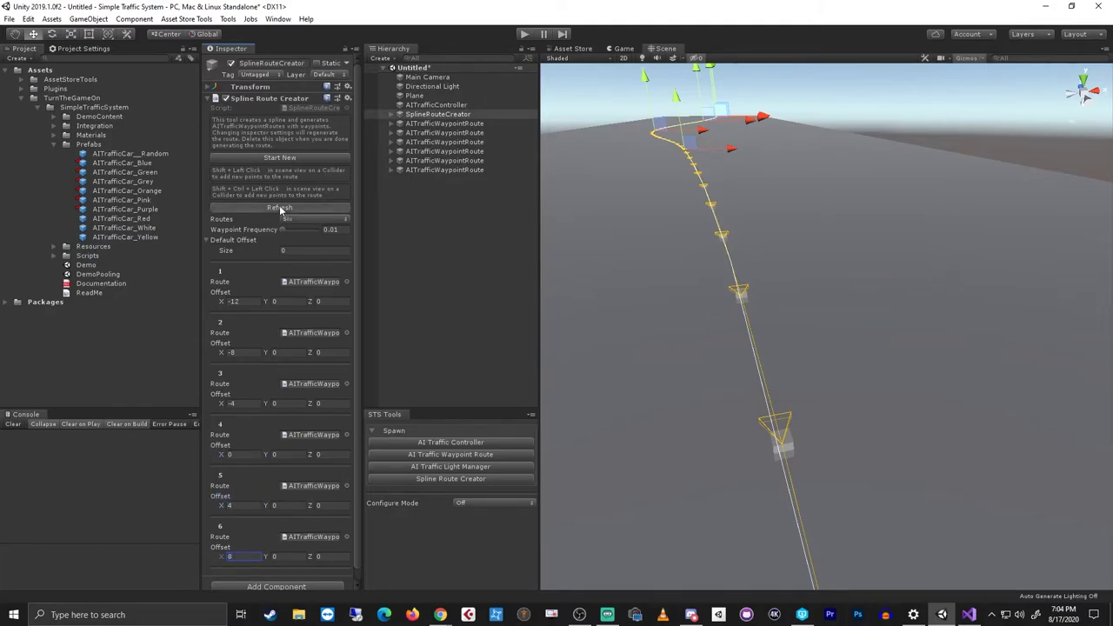
click(280, 208)
right_drag(928, 347, 829, 325)
scroll(909, 346, down, 3)
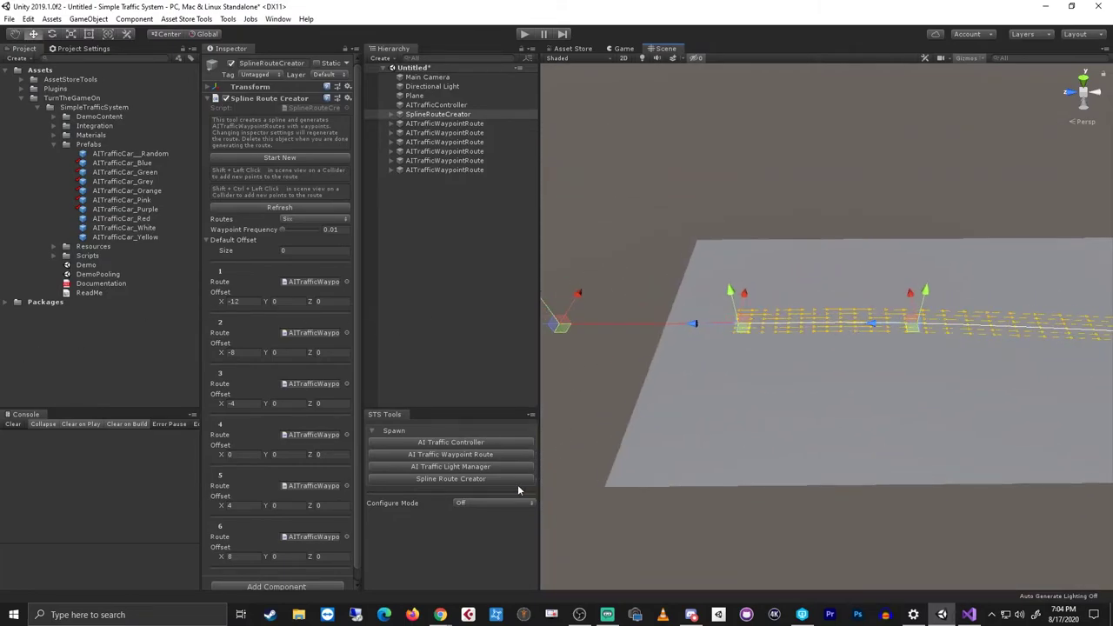
- Delete the SplineRouteCreator and load the routes in Spawn Points configure mode
click(433, 116)
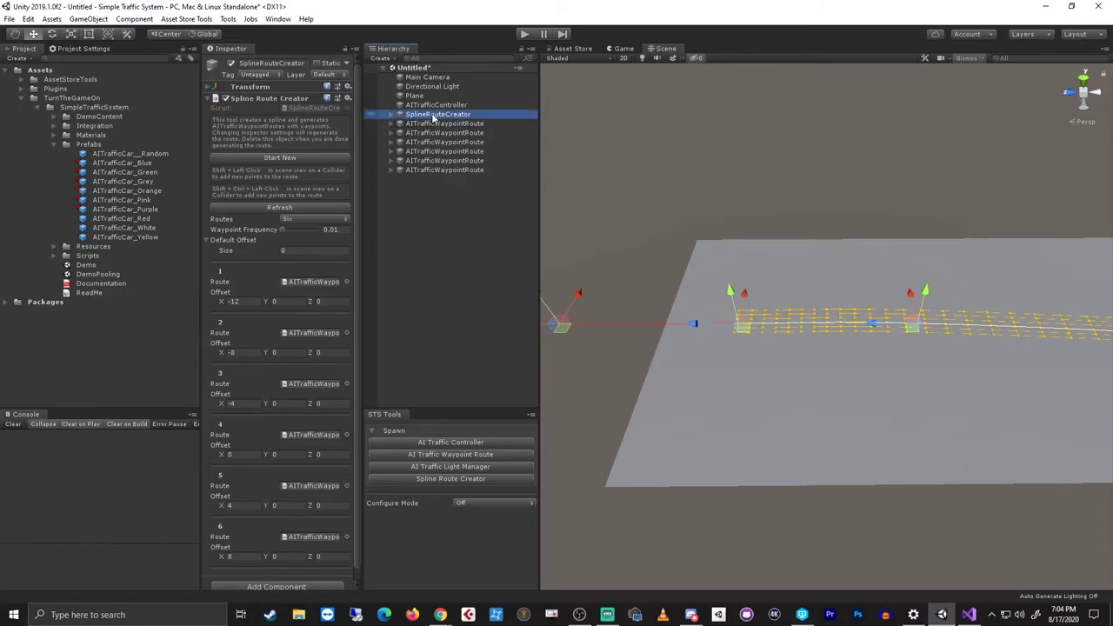
key(Delete)
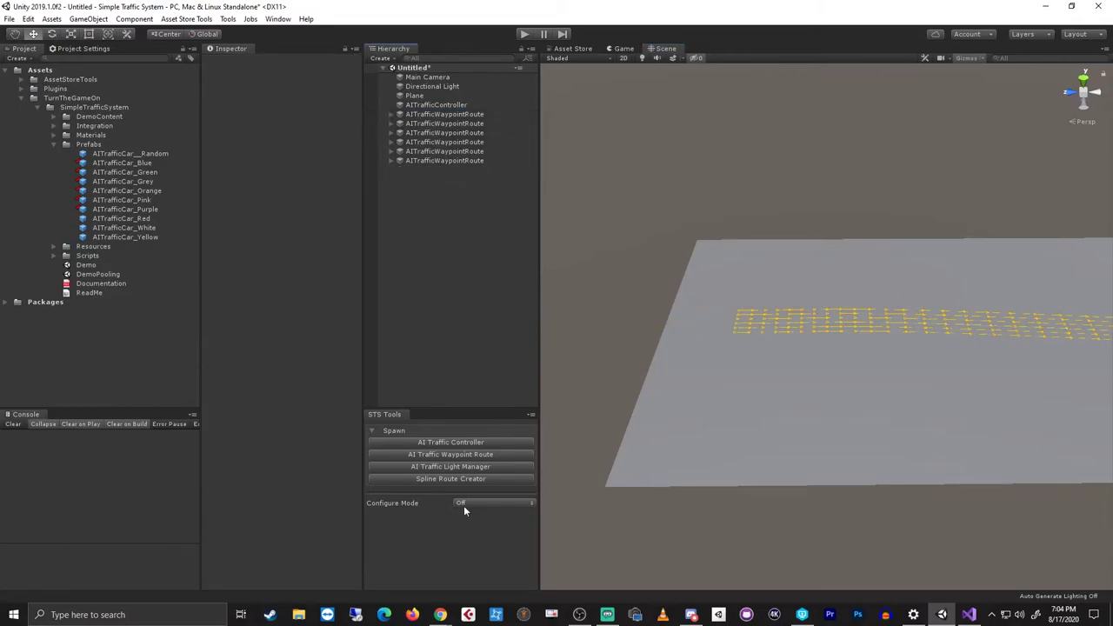
click(462, 503)
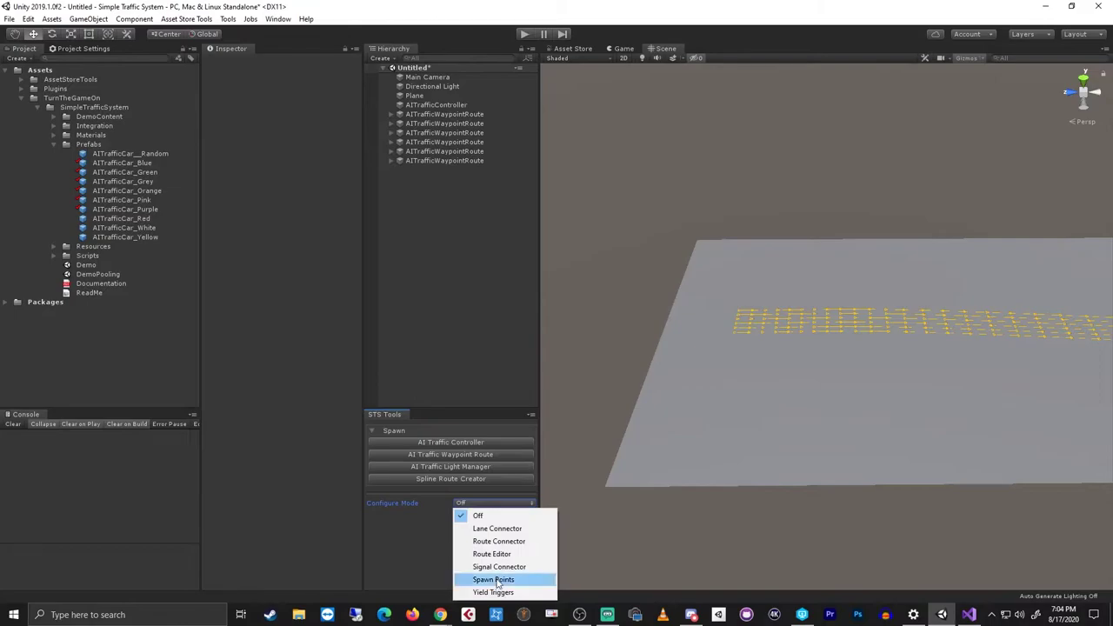
click(495, 580)
click(450, 534)
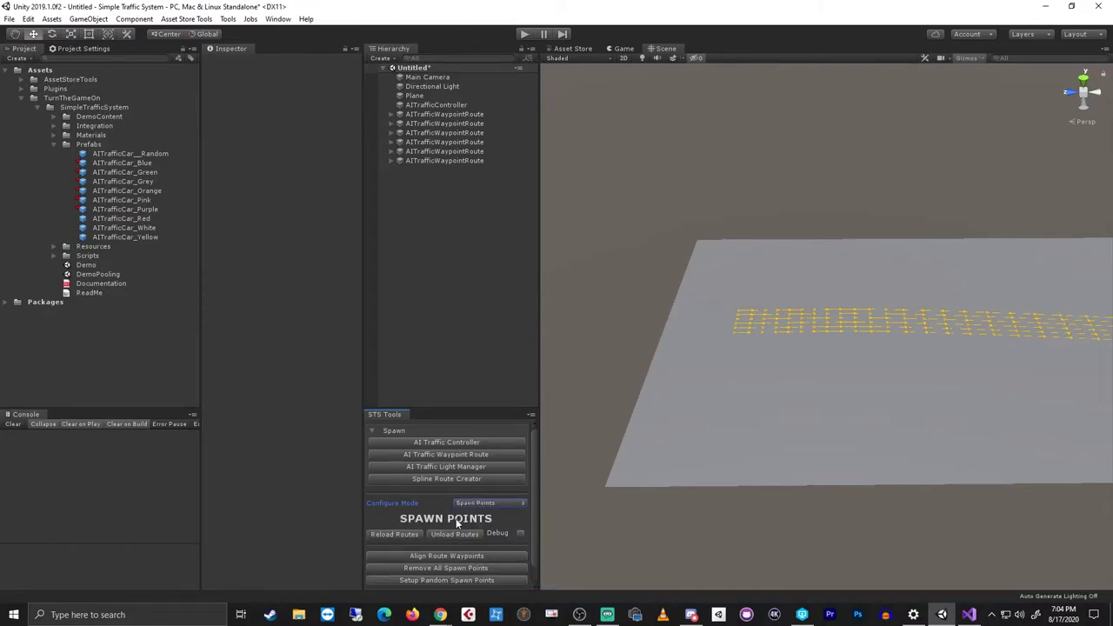
- Set up random spawn points along the routes and close the STS Tools tab
drag(434, 409, 446, 237)
click(414, 407)
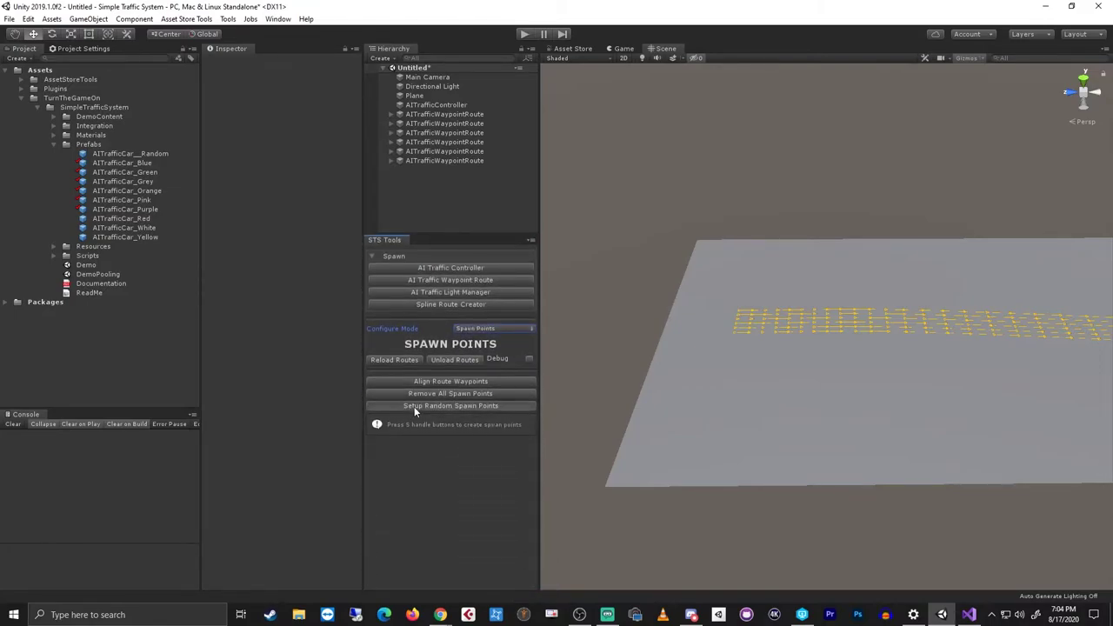
right_click(386, 240)
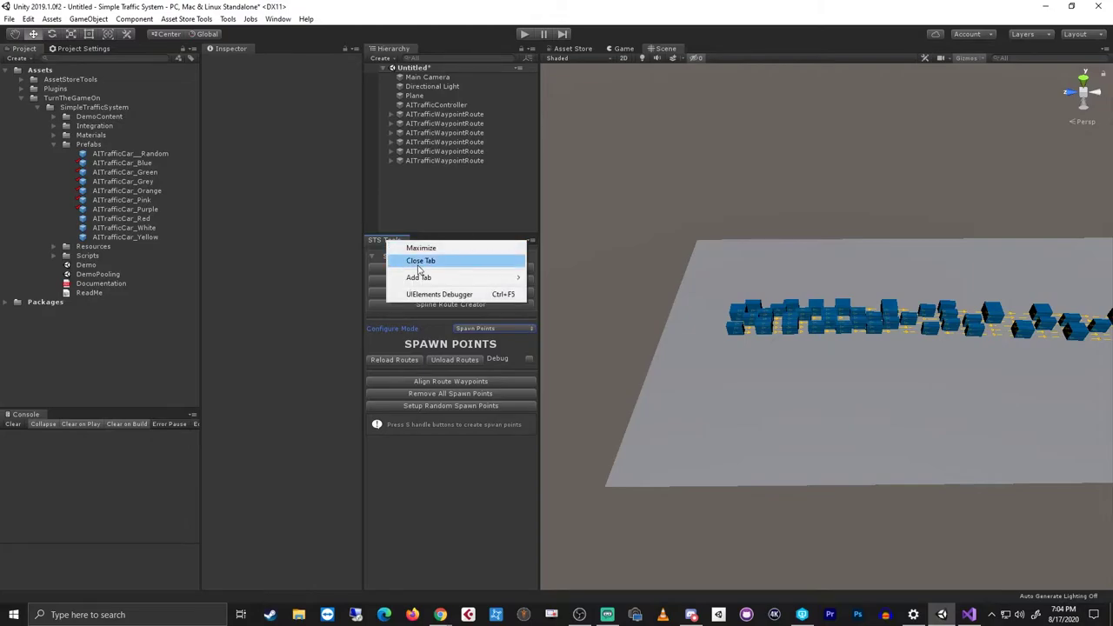
click(419, 261)
right_drag(978, 445, 808, 409)
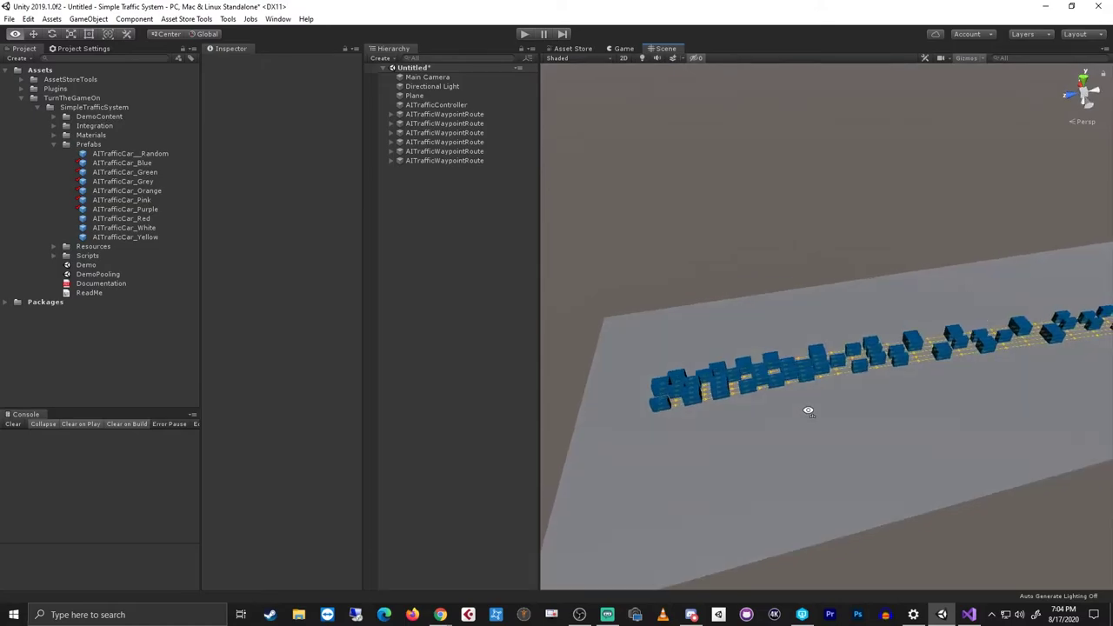
- Add the nine car prefabs, AITrafficCar_Blue through _Yellow, to the controller's Traffic Prefabs
click(448, 105)
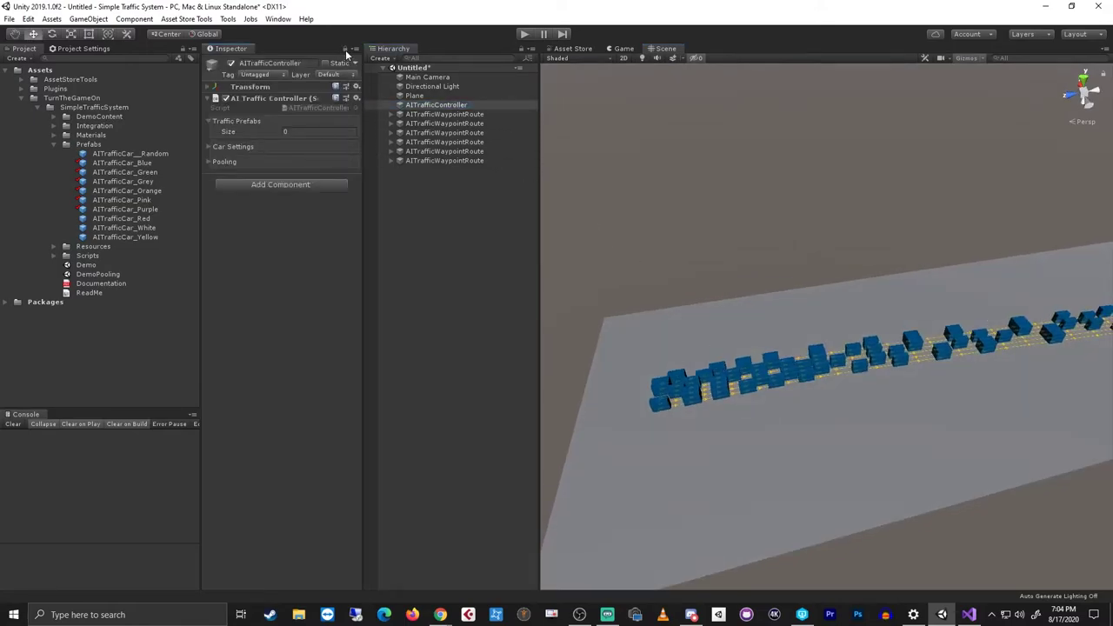
click(148, 164)
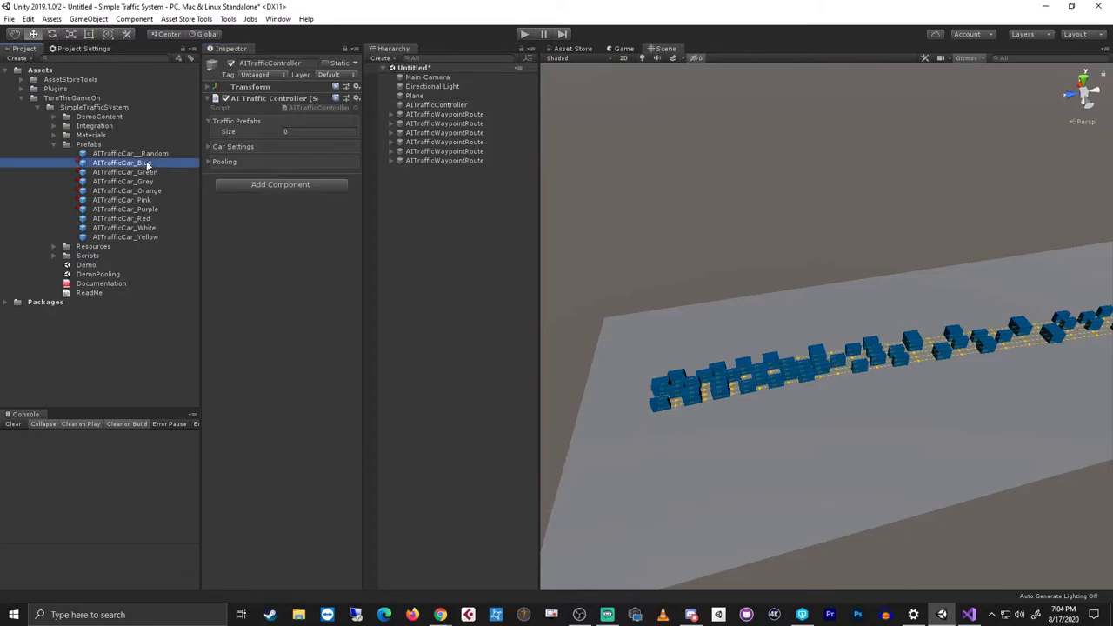
shift+click(144, 236)
drag(129, 165, 246, 121)
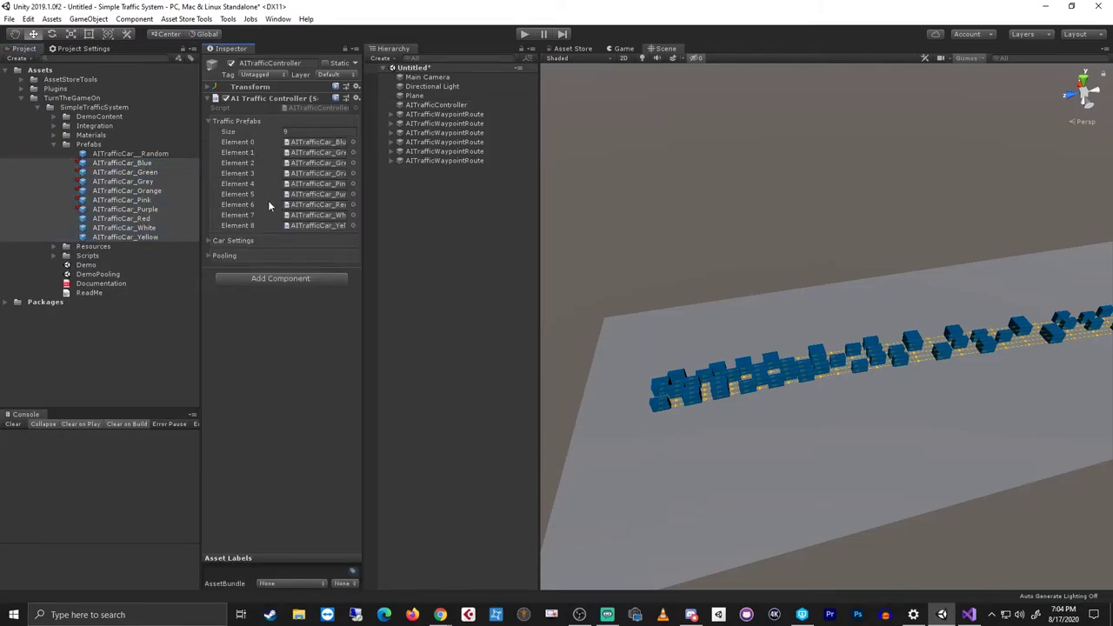
- Check the Vehicle Type of the yellow, white and blue car prefabs
click(162, 237)
click(345, 48)
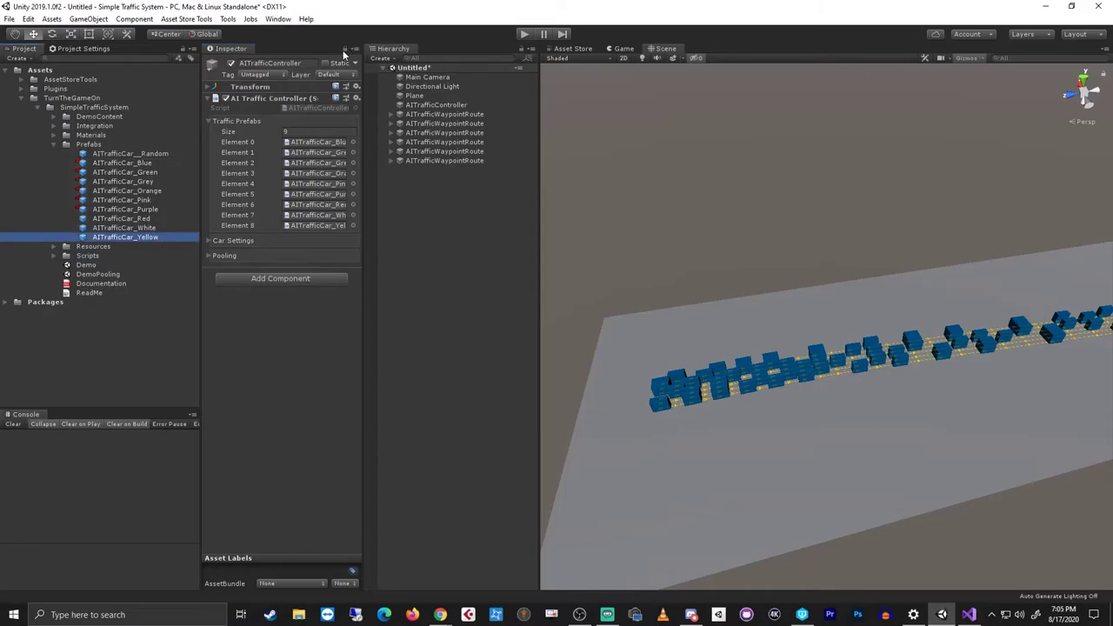
click(136, 228)
key(Up)
key(Up)
key(Up)
key(Up)
key(Up)
key(Up)
key(Up)
key(Up)
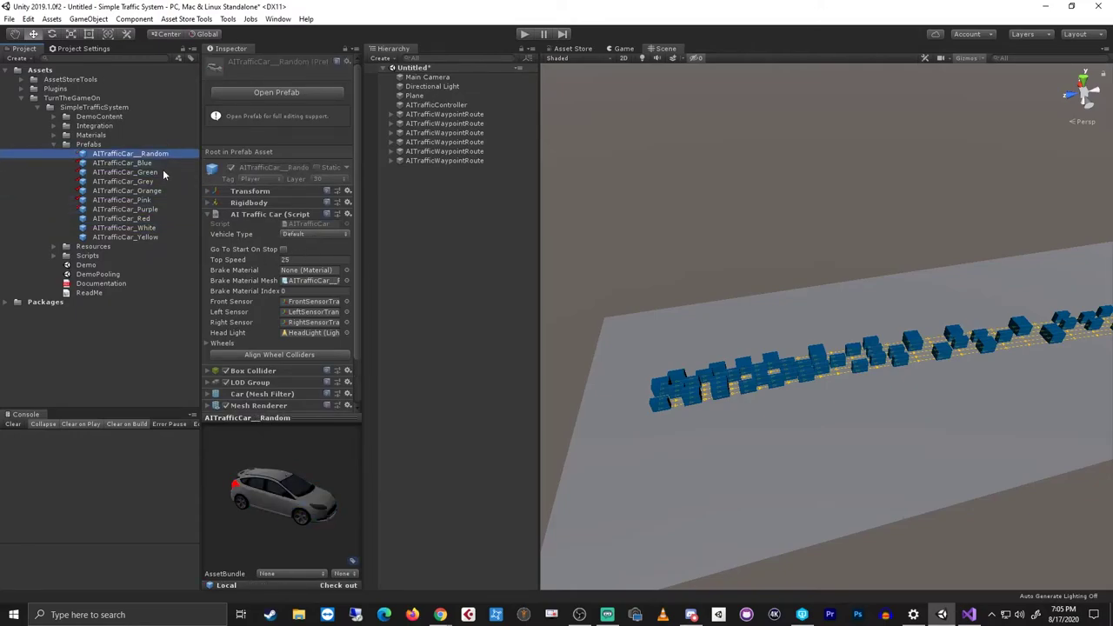
key(Down)
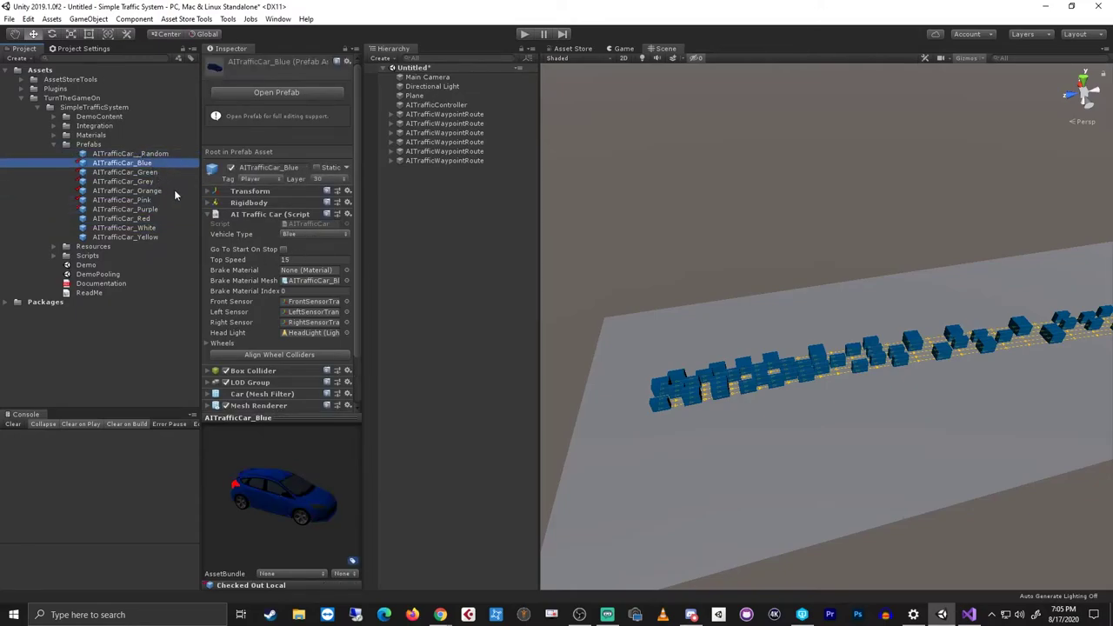
click(439, 105)
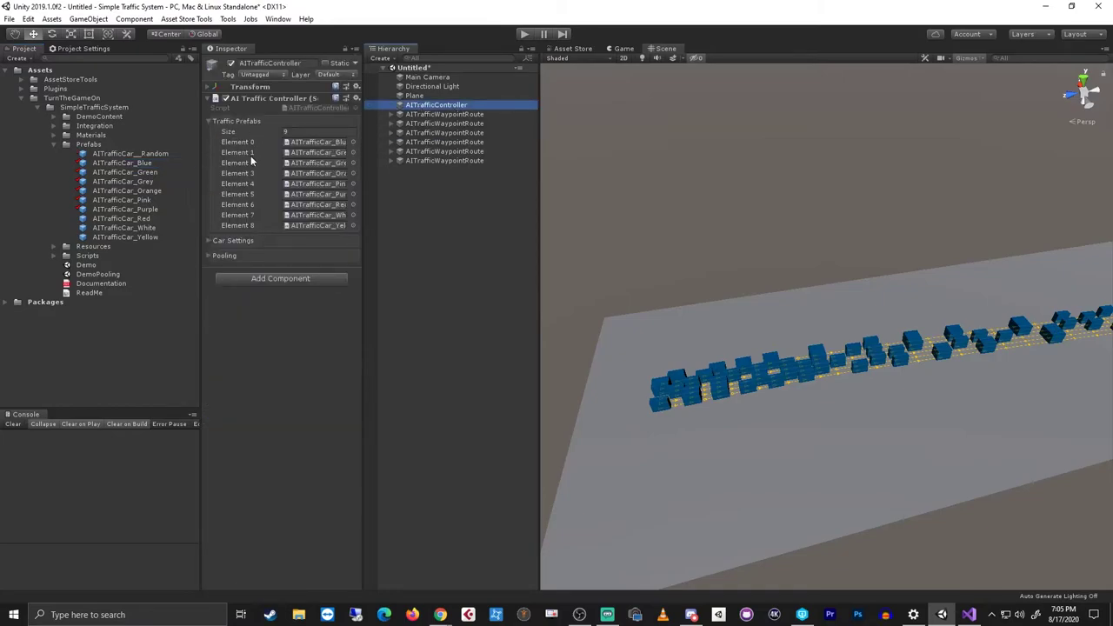
- Enable pooling on the traffic controller with Main Camera as its center point, then view the whole plane
click(229, 120)
click(225, 152)
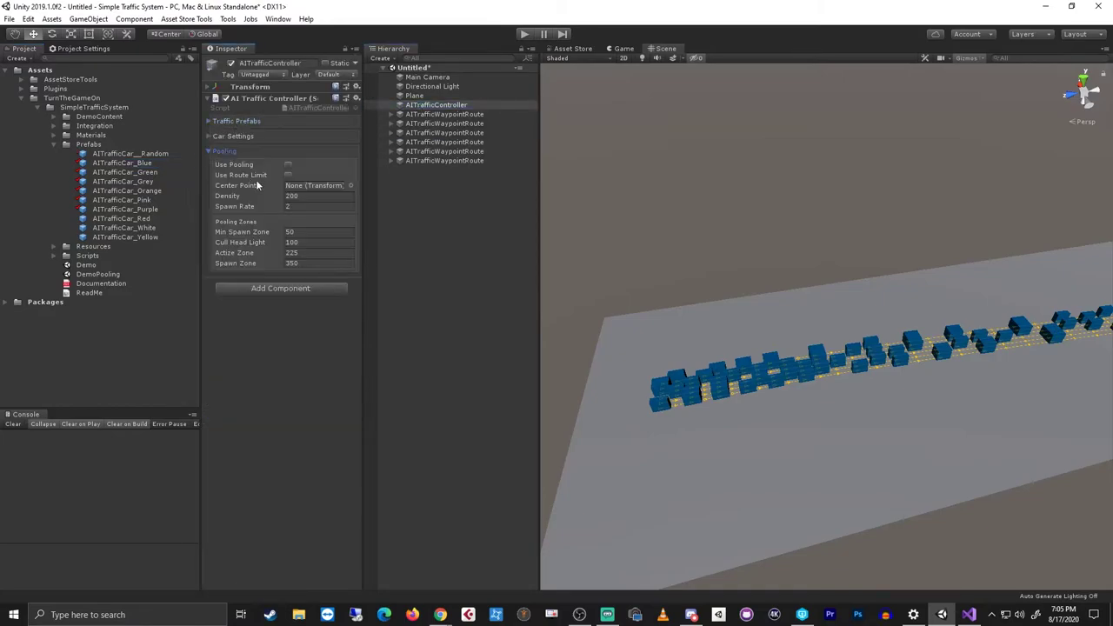
click(288, 165)
drag(430, 77, 327, 188)
click(309, 183)
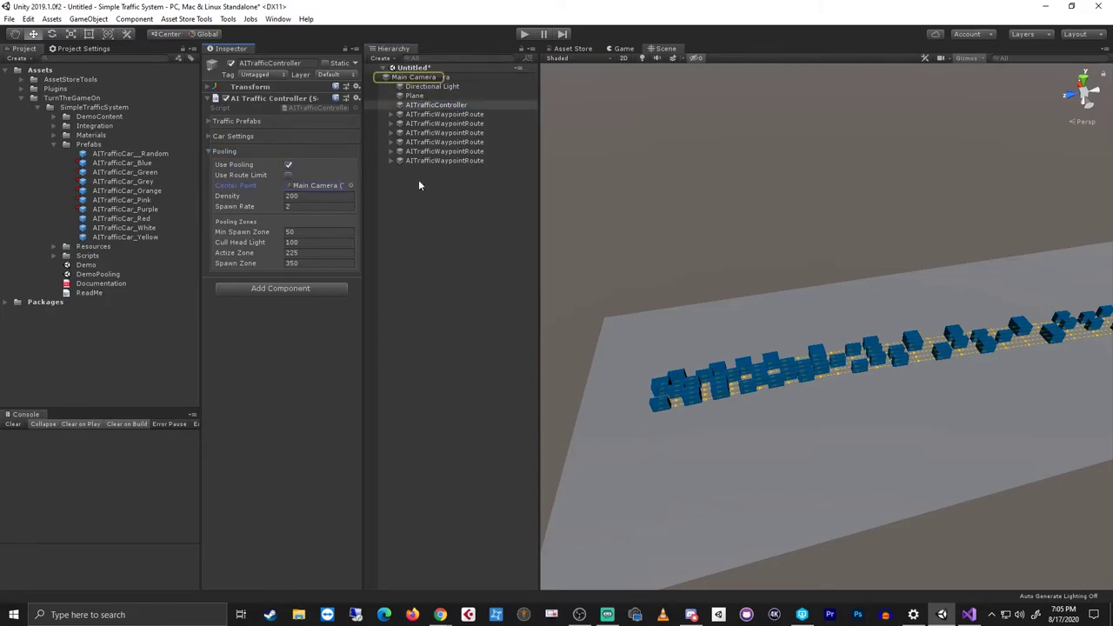
double_click(427, 76)
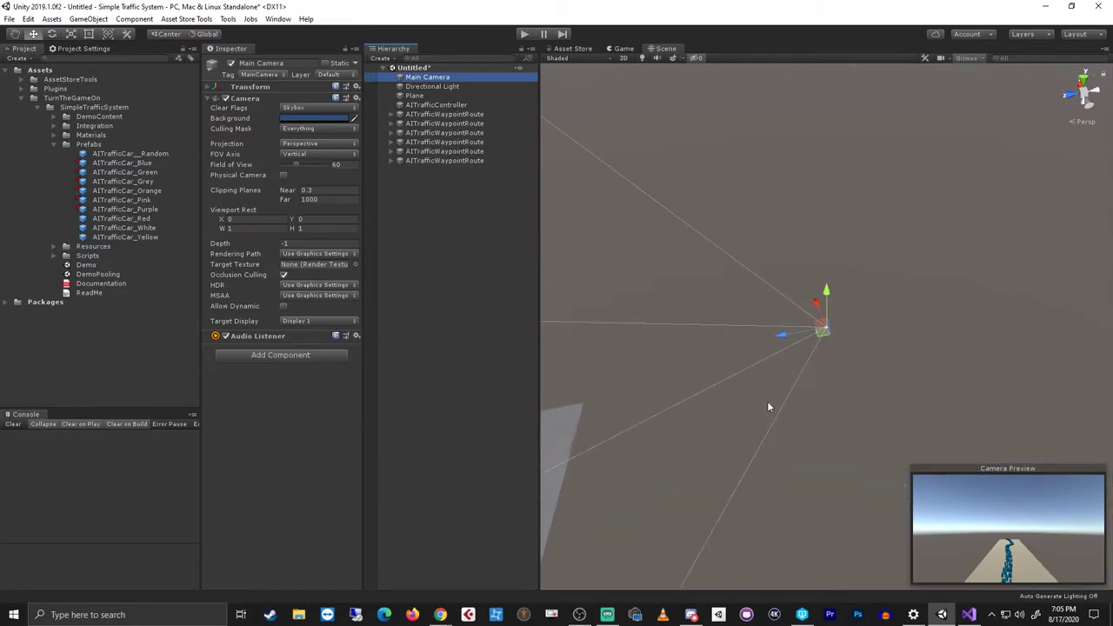
scroll(801, 251, down, 3)
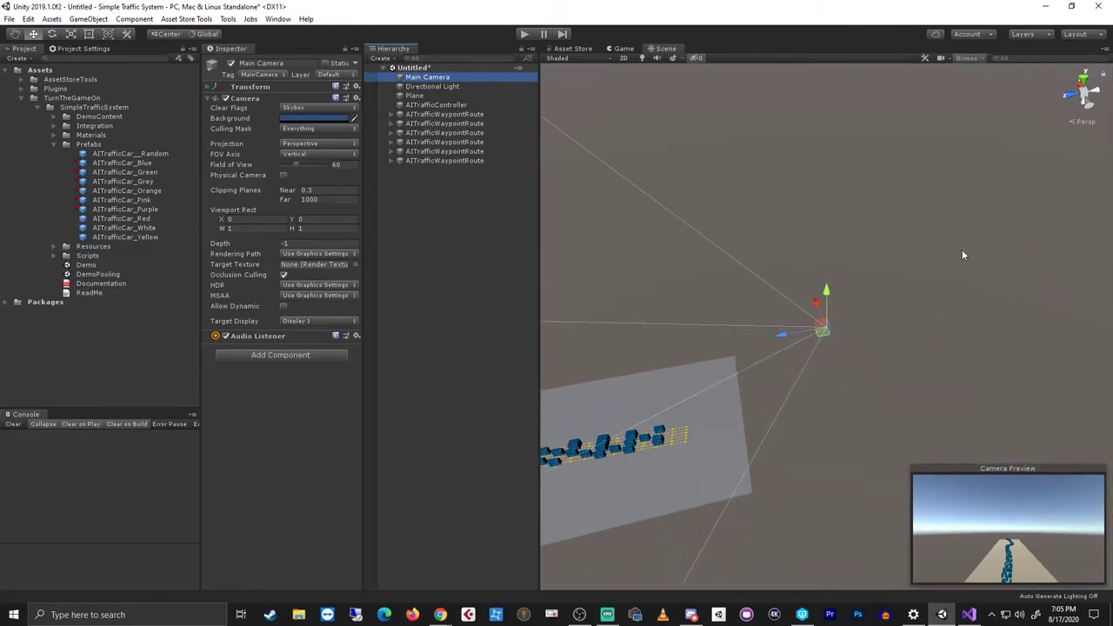
alt+drag(800, 251, 734, 251)
- Review the first route's Vehicle Types choices and the yellow, purple and pink prefabs' types
click(501, 113)
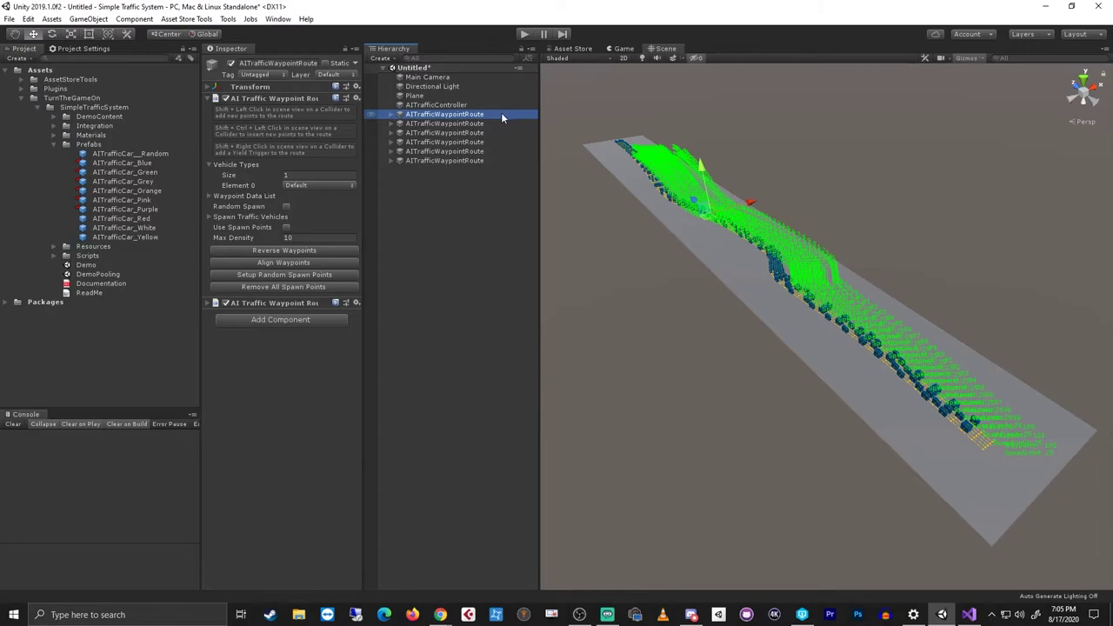
click(234, 166)
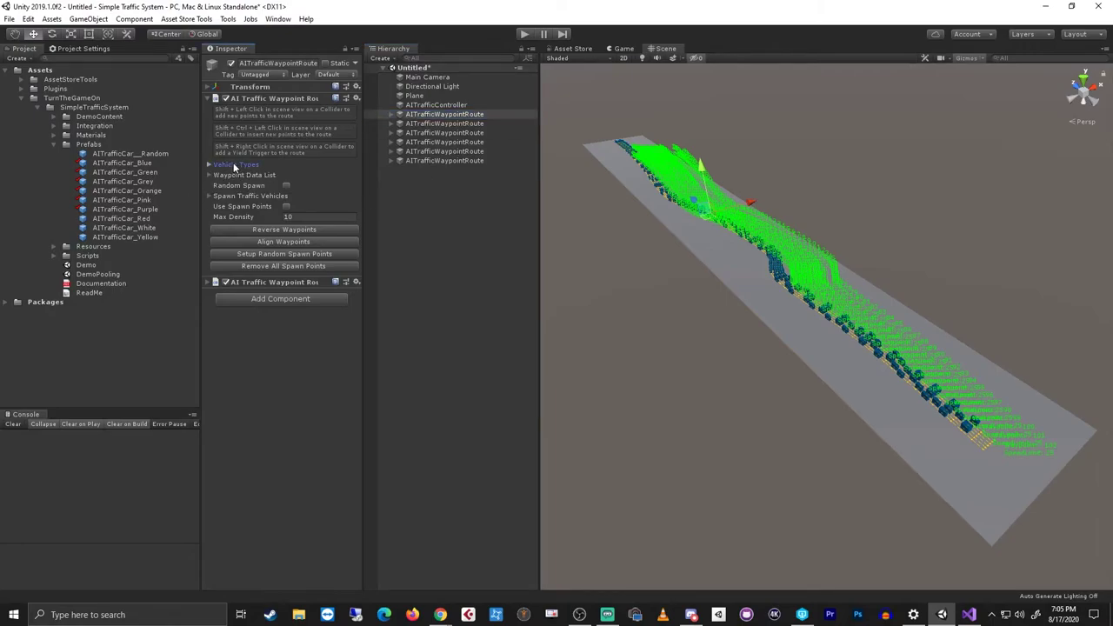
click(235, 165)
click(306, 184)
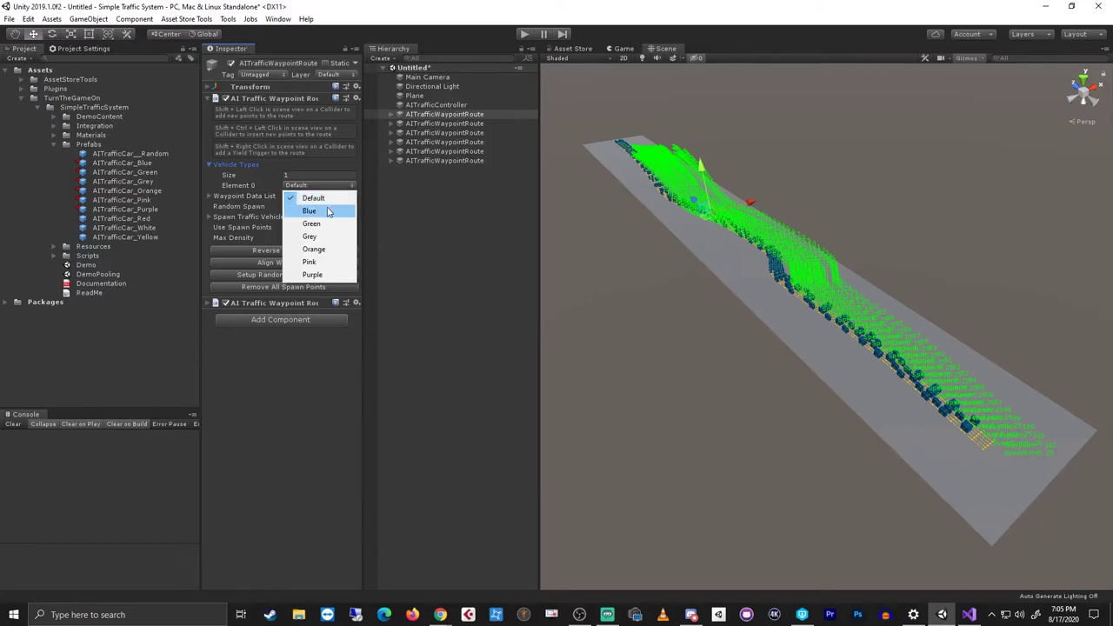
click(154, 235)
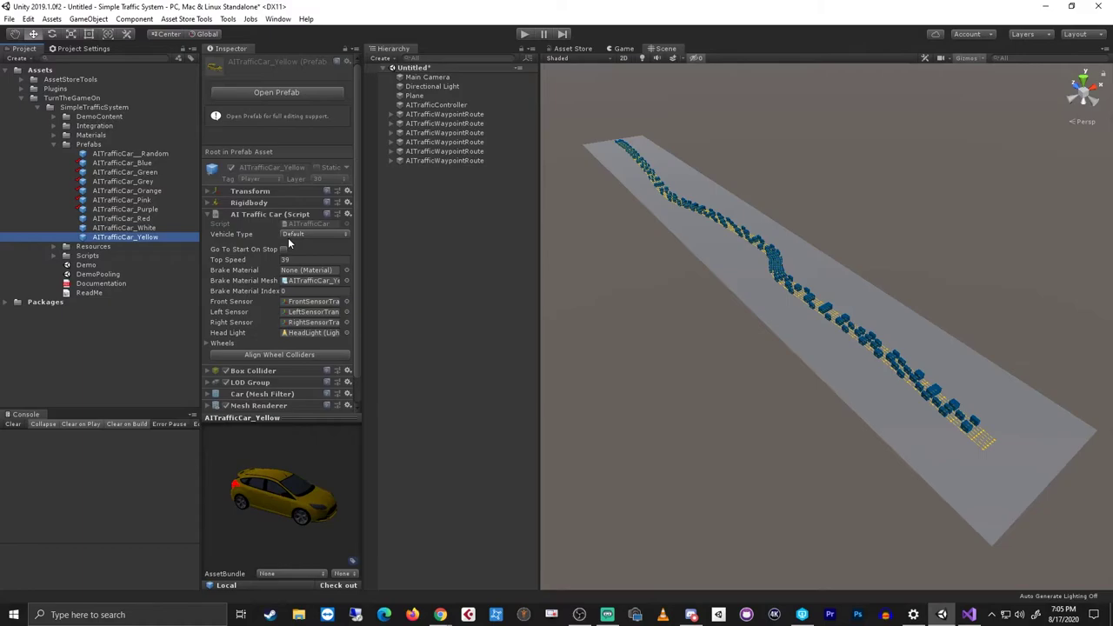
click(147, 210)
click(142, 201)
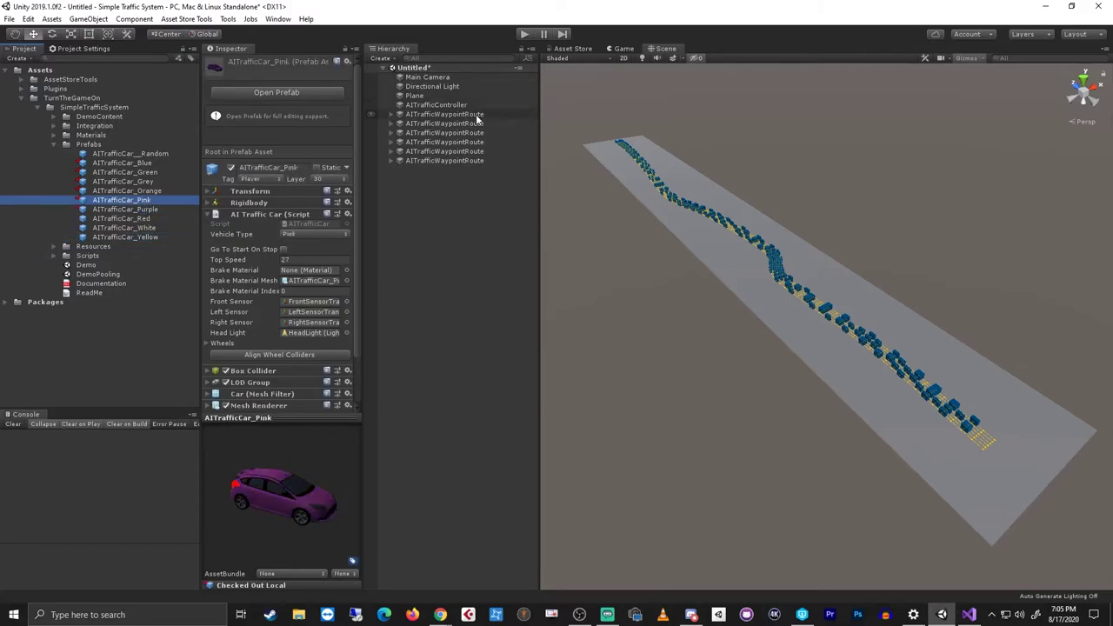
click(461, 114)
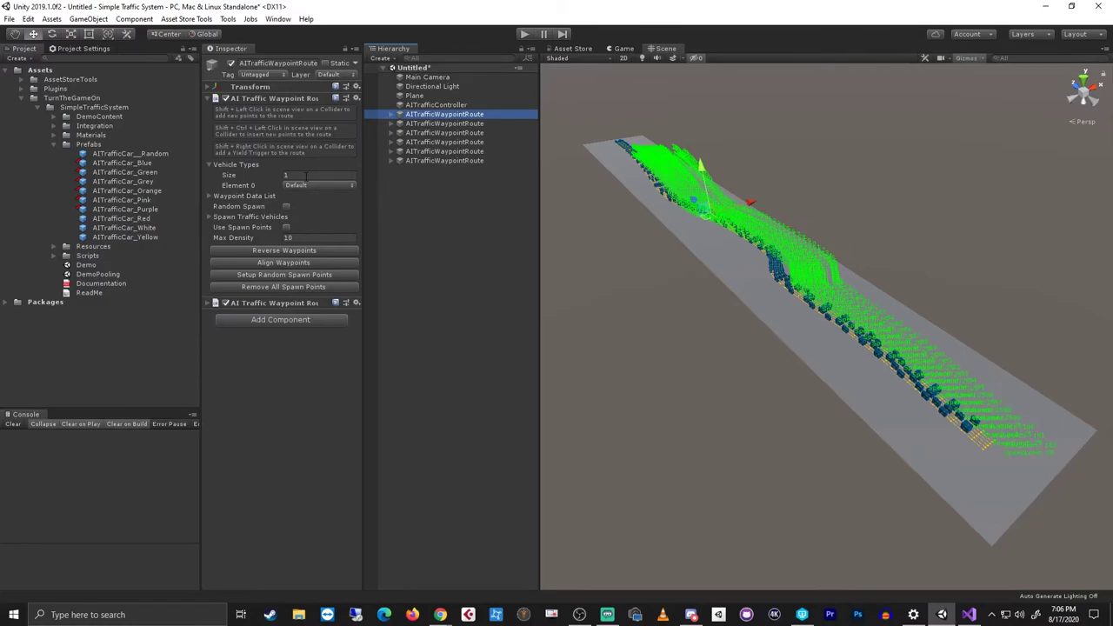
- Set the route's Vehicle Types size to 7, with elements two to four Blue, Green, Grey
click(306, 176)
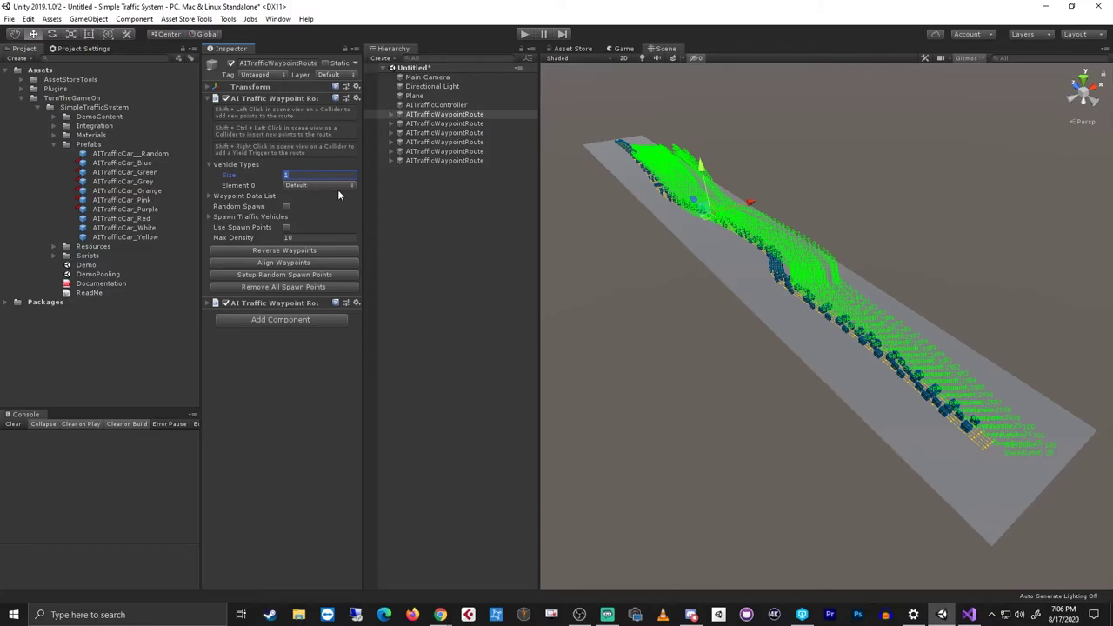
key(Return)
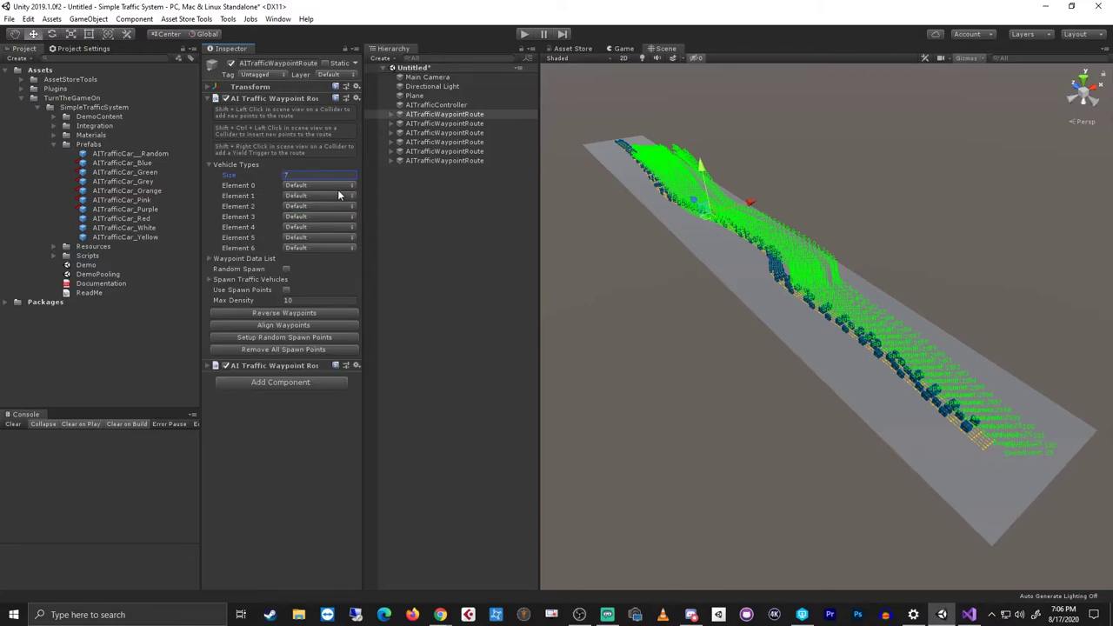
click(303, 195)
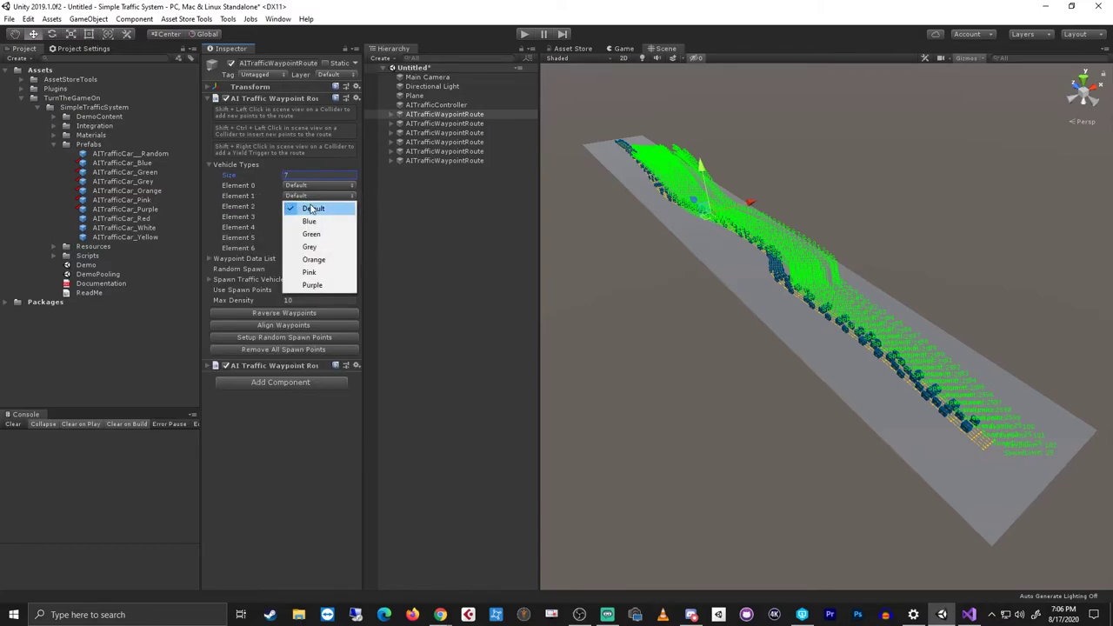
click(298, 209)
click(298, 207)
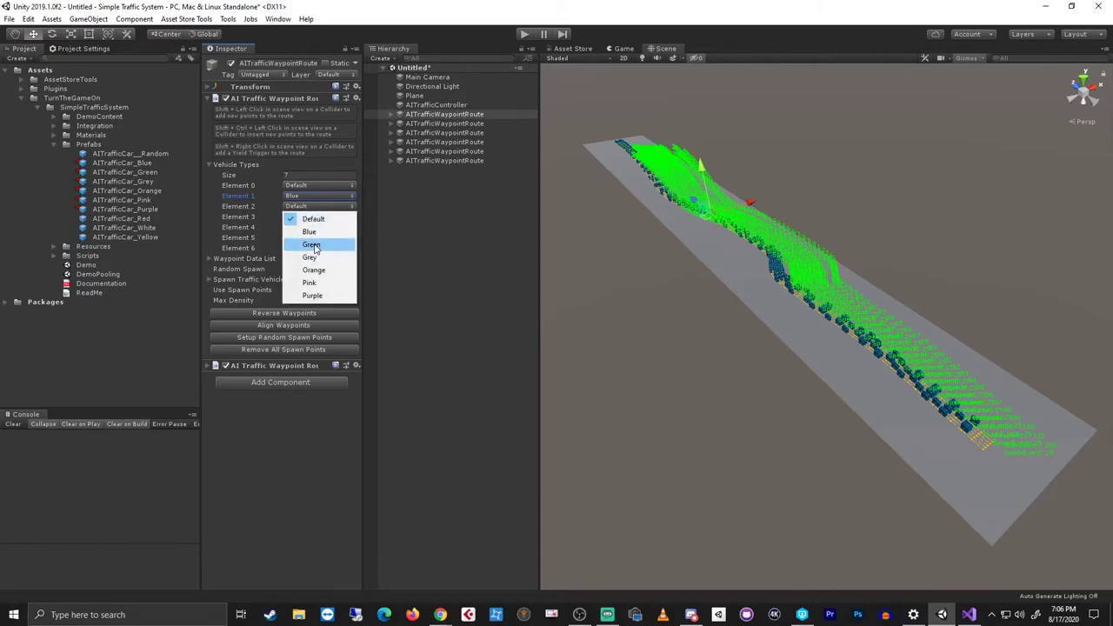
click(311, 245)
click(301, 217)
click(308, 267)
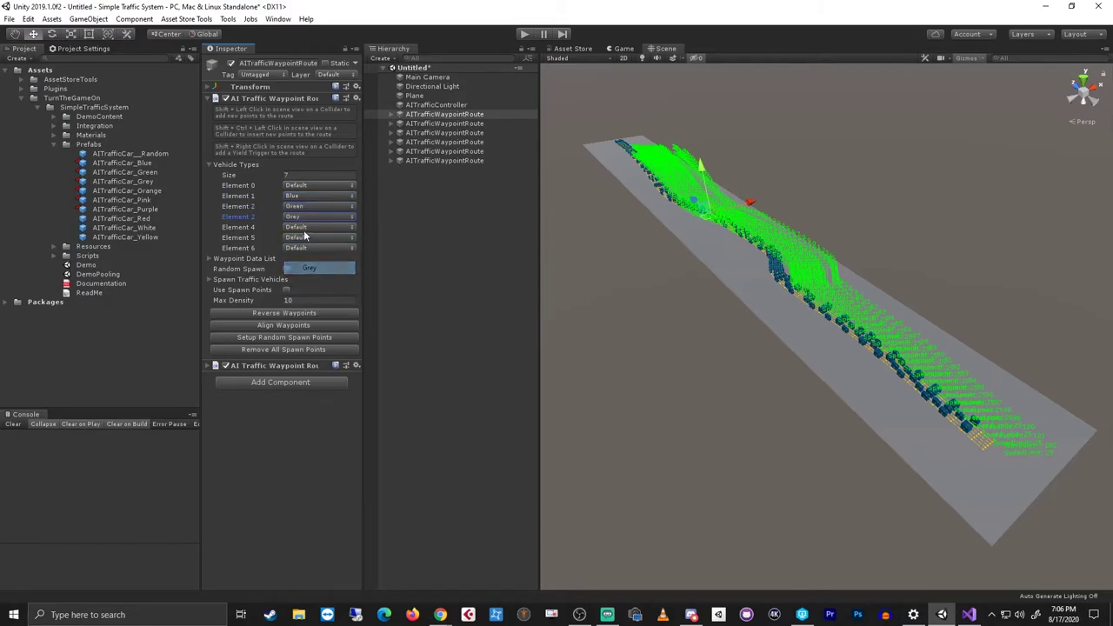
- Set the remaining vehicle type elements to Orange, Pink and Purple
click(295, 227)
click(315, 291)
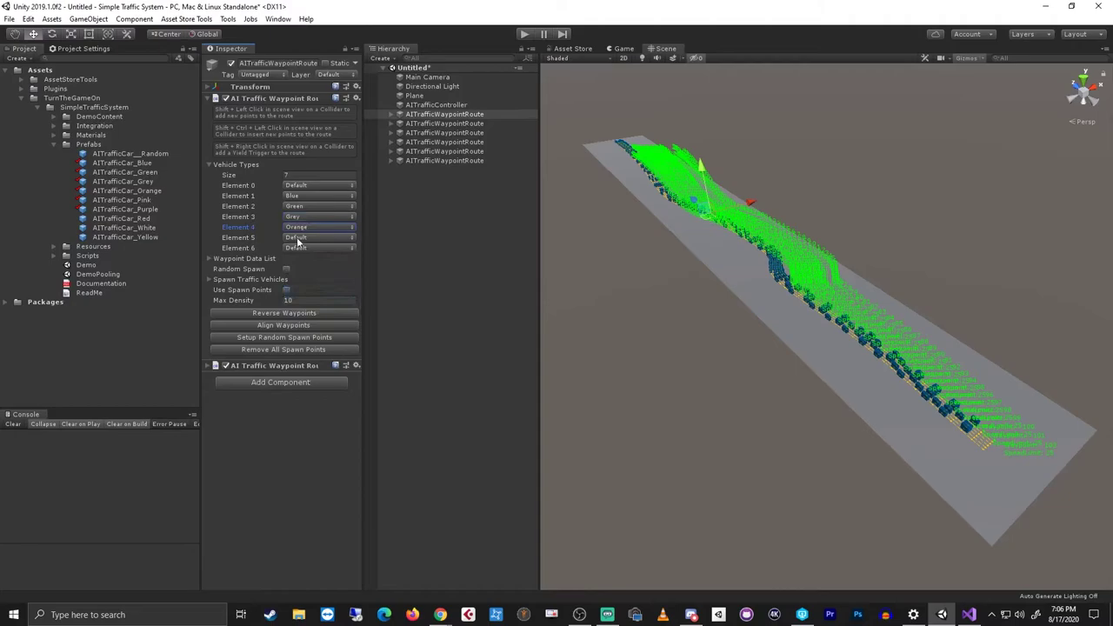
click(298, 237)
click(309, 314)
click(300, 248)
click(315, 337)
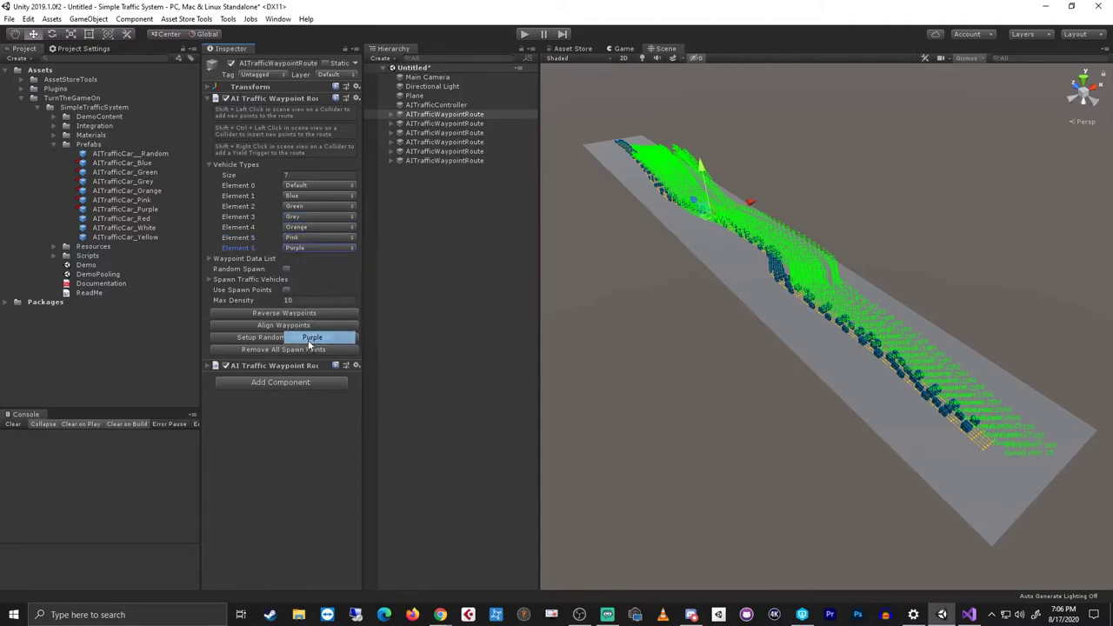
- Rename the first waypoint route to AITrafficWaypointRoute_Any
click(492, 114)
click(492, 114)
text(_)
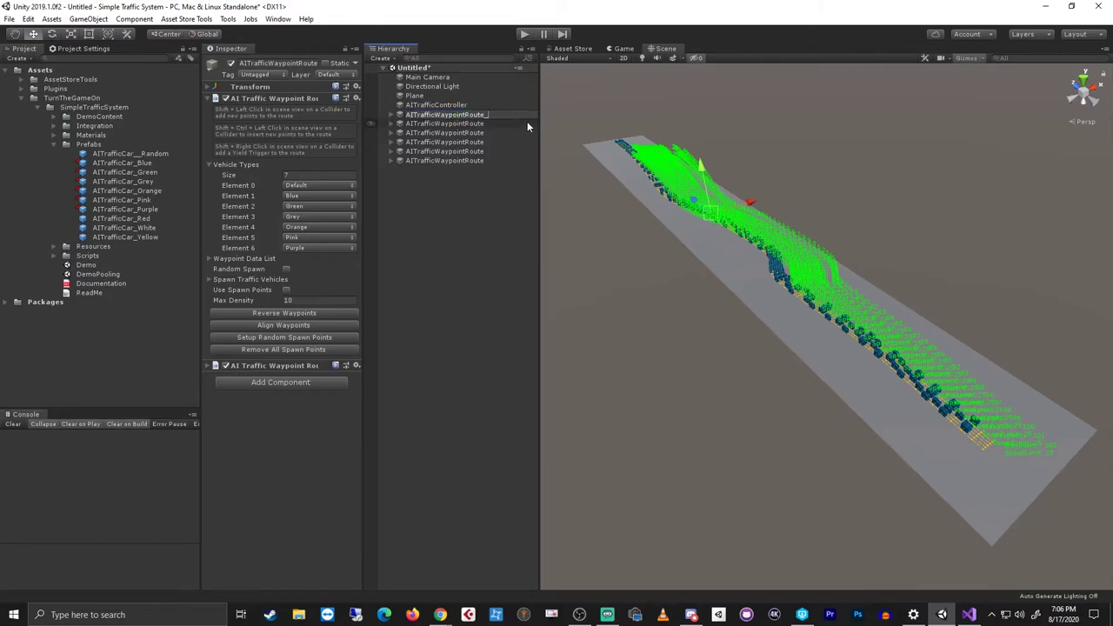
text(Any)
key(Return)
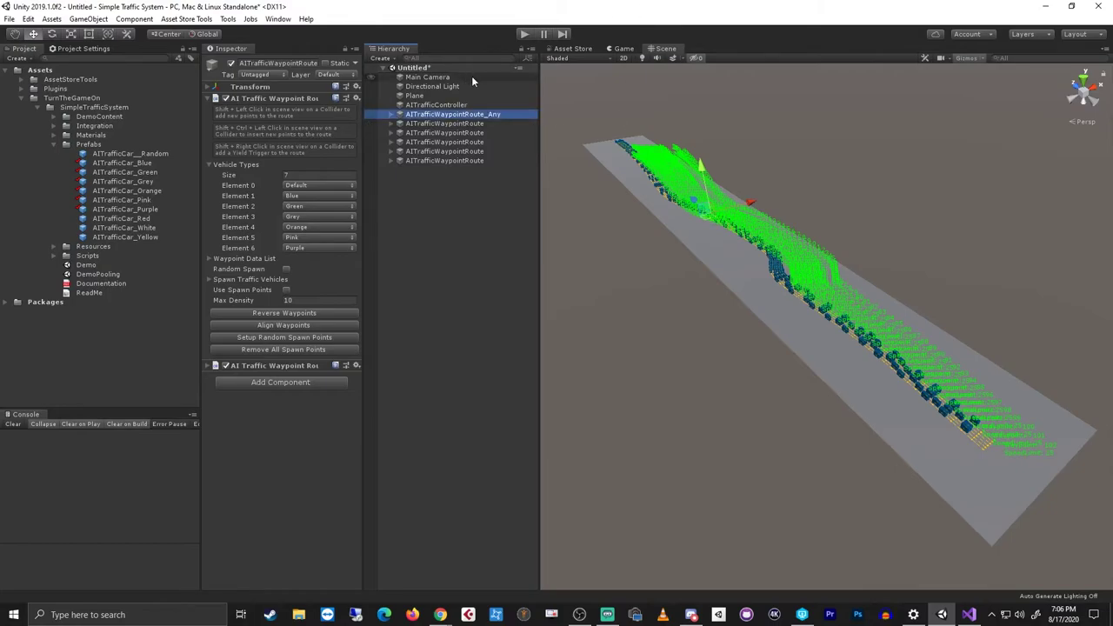
click(493, 123)
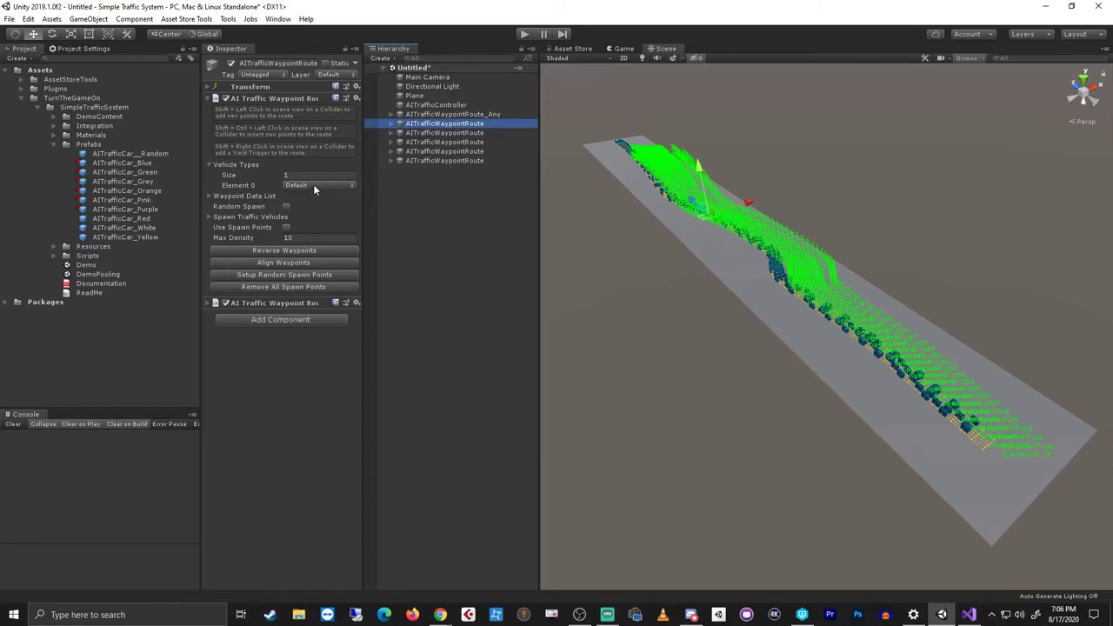
- Limit the second route's Vehicle Types to Blue and rename it AITrafficWaypointRoute_Blue
click(315, 185)
click(309, 210)
click(490, 123)
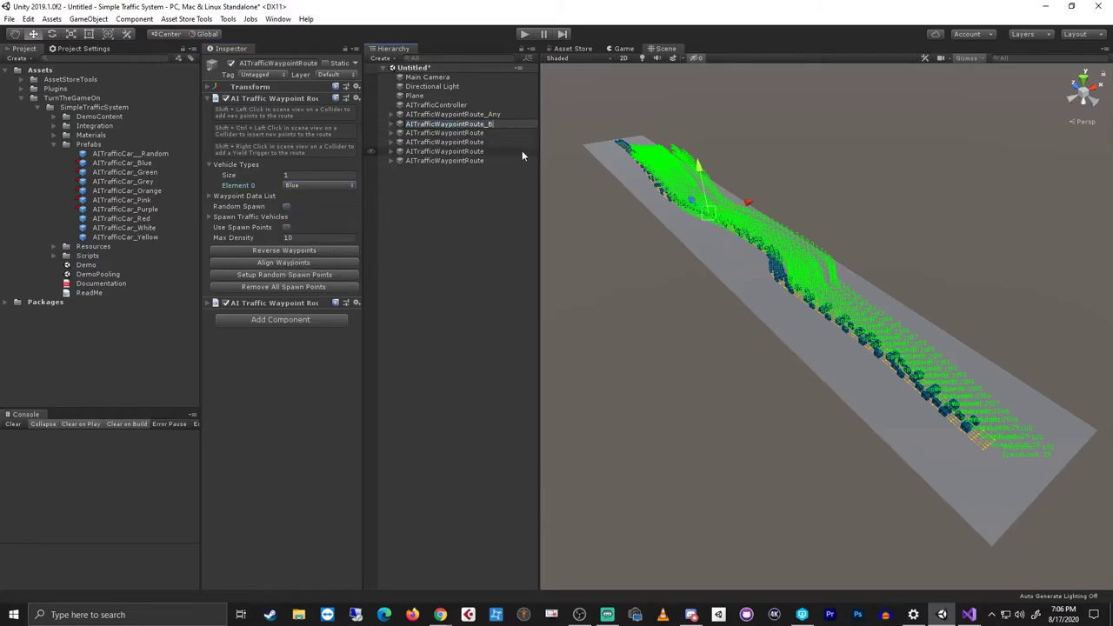
text(_Blue)
key(Return)
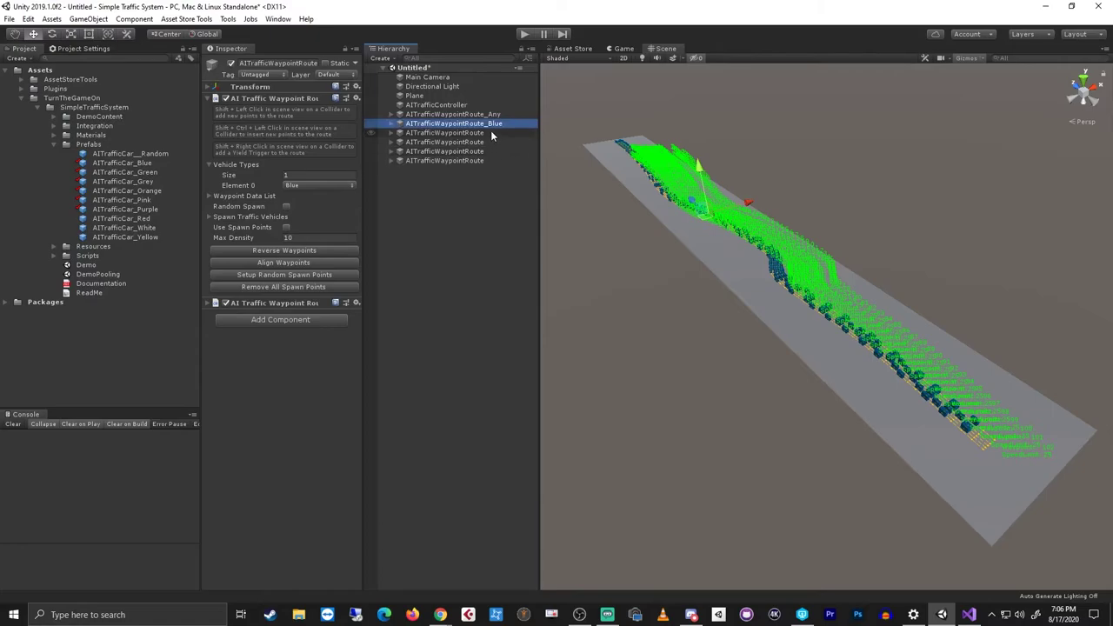
- Rename the third and fourth routes AITrafficWaypointRoute_Green and AITrafficWaypointRoute_Grey
click(491, 132)
click(491, 132)
text(_Green)
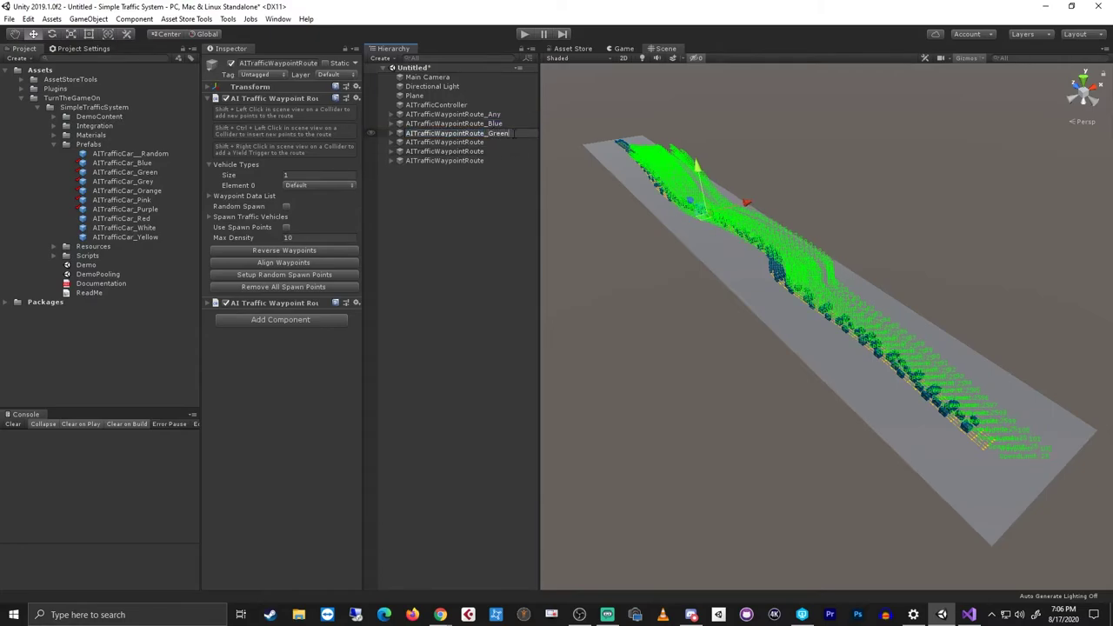
key(Return)
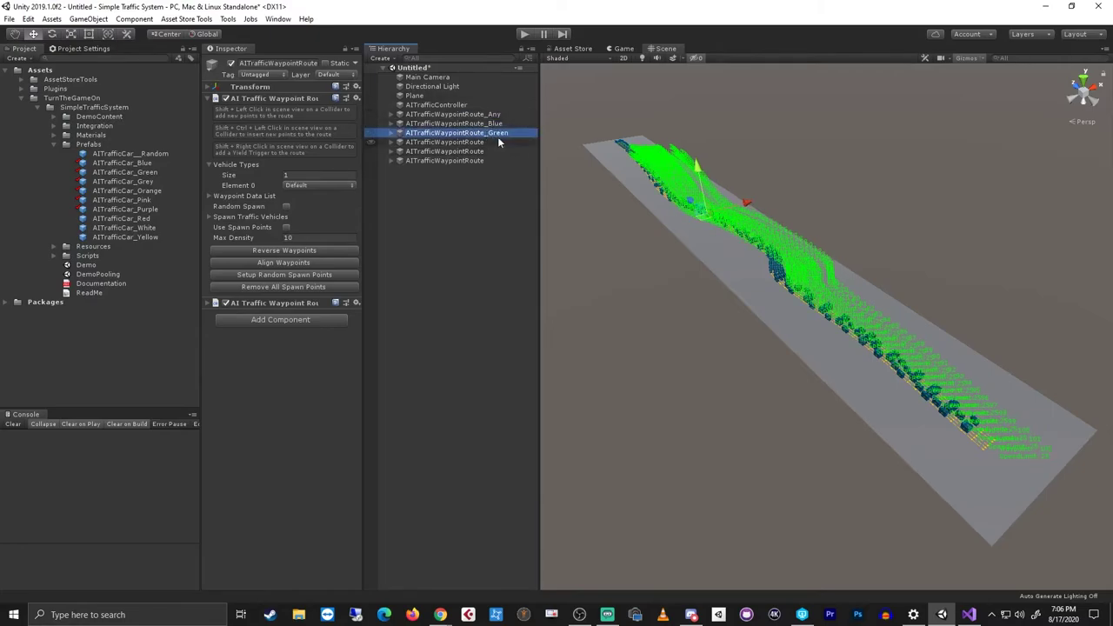
click(501, 142)
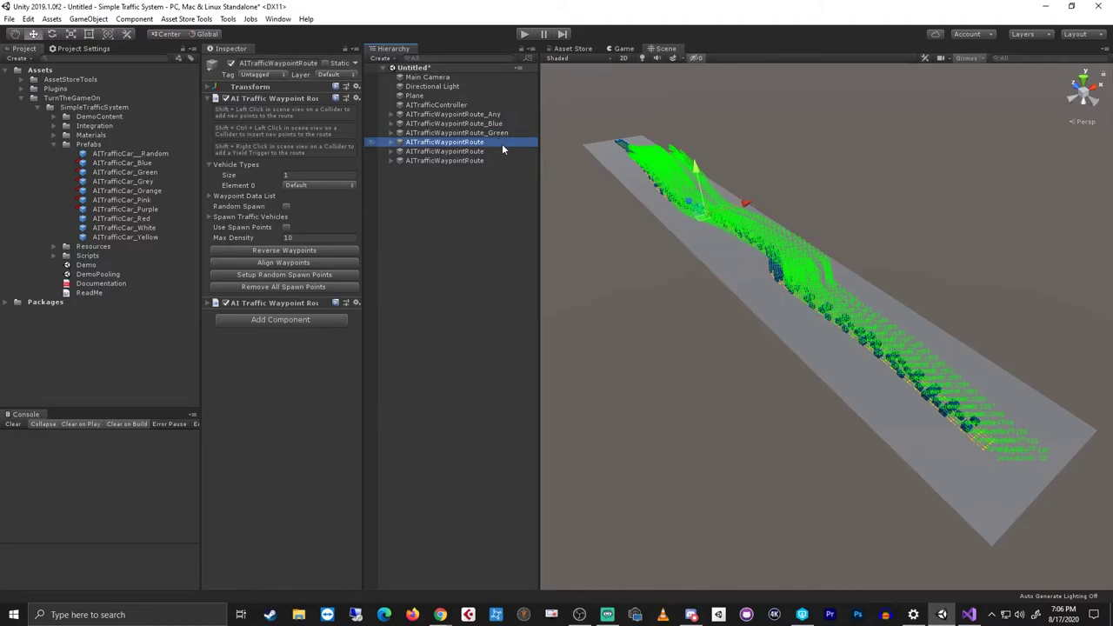
click(502, 143)
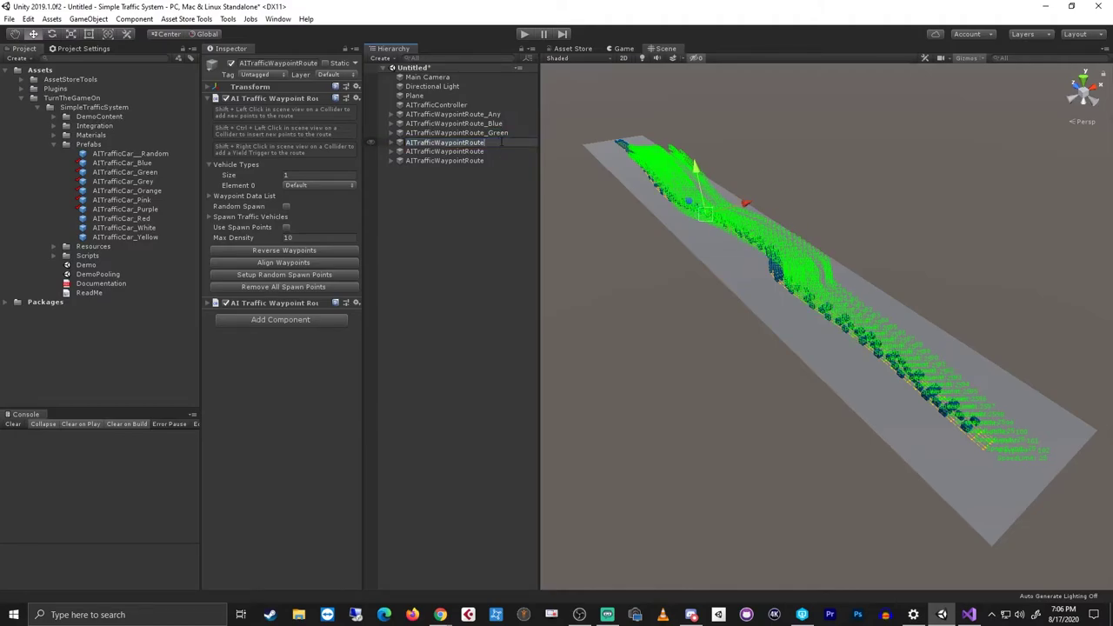
text(_Grey)
key(Return)
- Rename the fifth route AITrafficWaypointRoute_Orange and begin renaming the sixth route
key(Down)
key(F2)
key(End)
text(_)
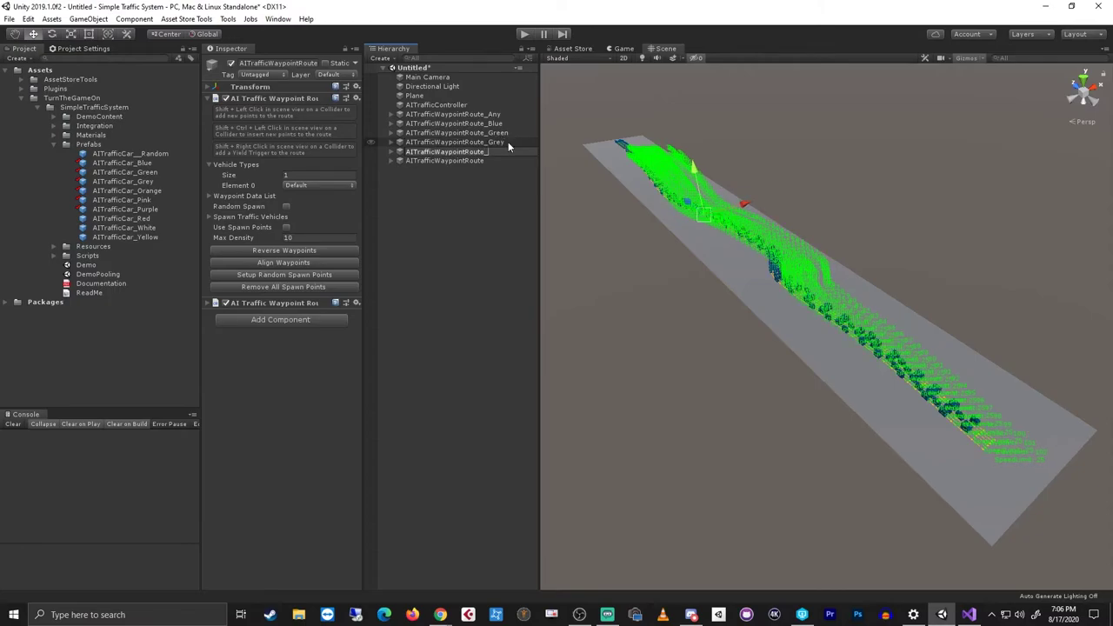
text(Orange)
key(Return)
key(Down)
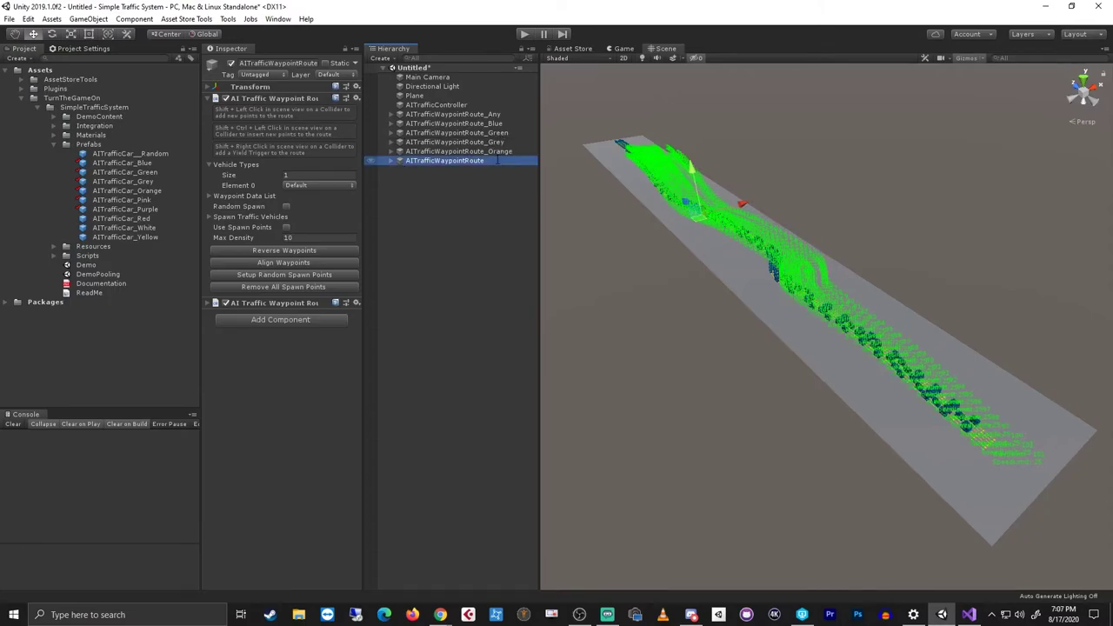
key(F2)
key(End)
- Finish naming the sixth route _Pink and limit the Green route to Green cars
text(_)
click(503, 122)
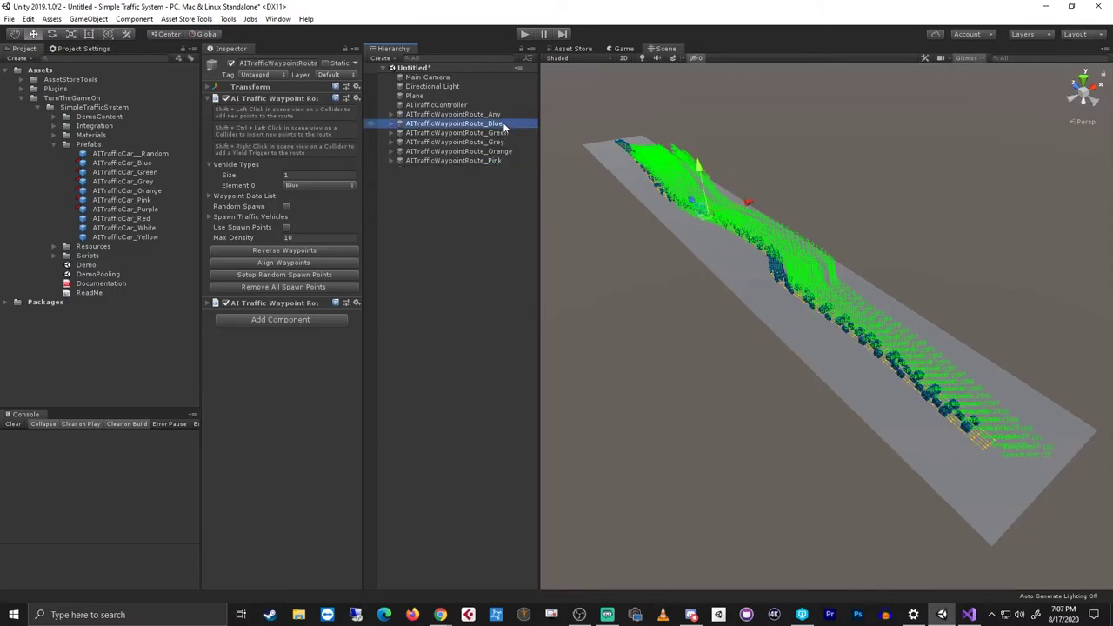
key(Down)
click(319, 185)
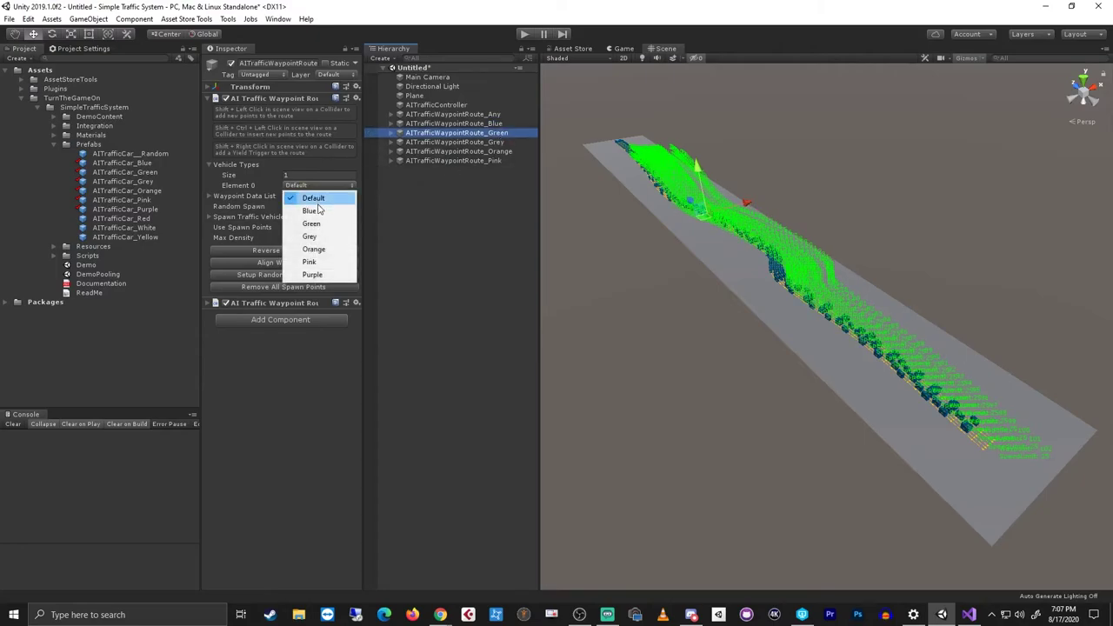
click(320, 224)
- Limit the Grey, Orange and Pink routes to their matching car colours, then enter Play mode
click(470, 142)
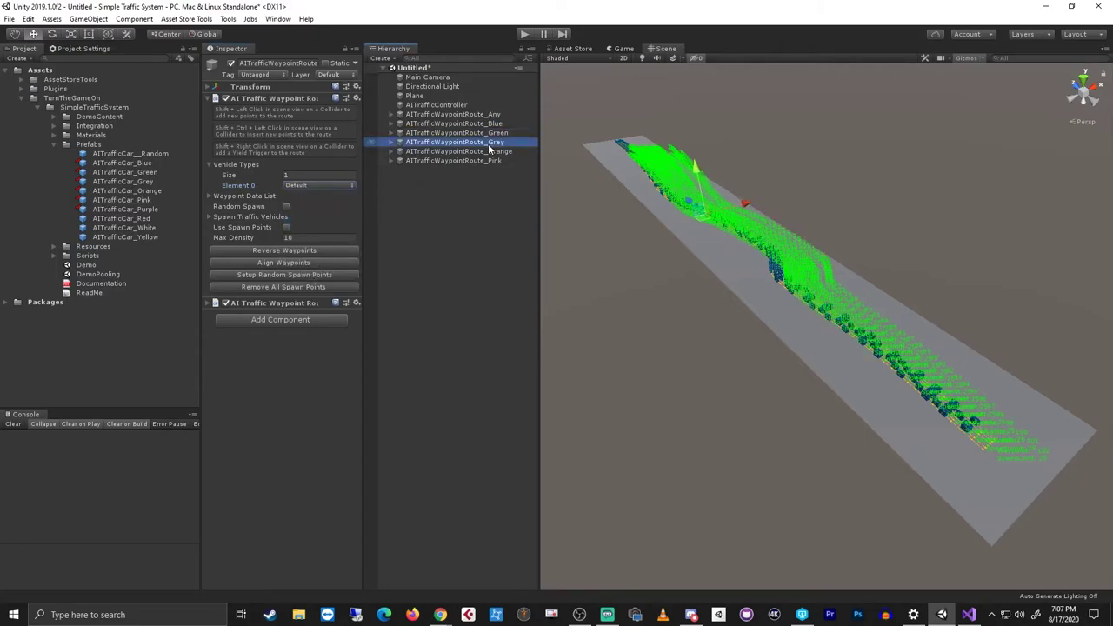
click(311, 186)
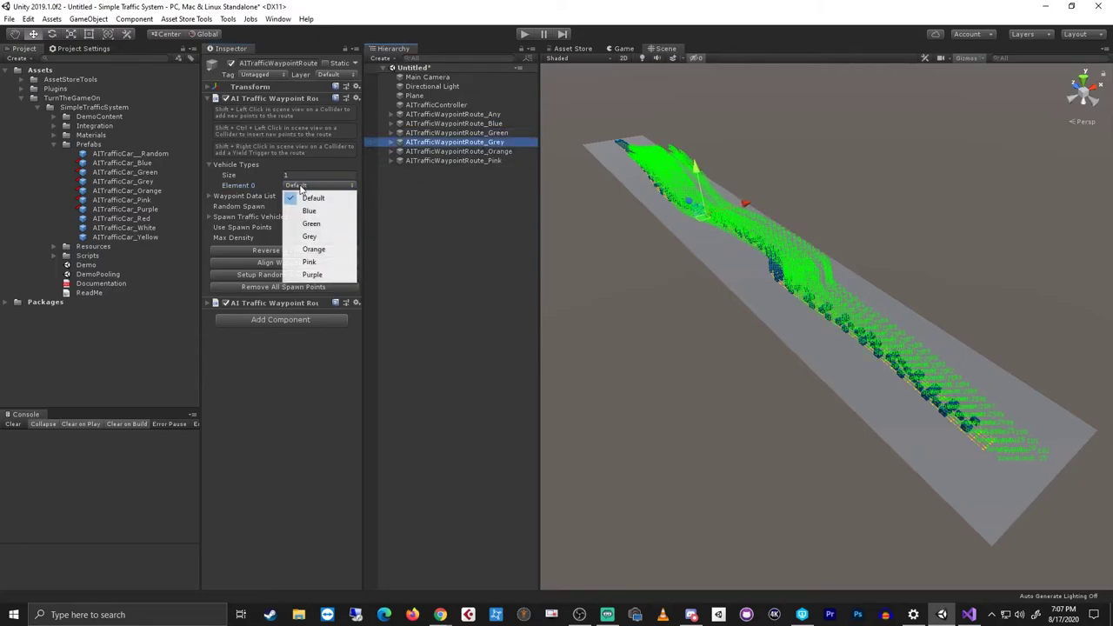
click(317, 238)
click(493, 150)
click(333, 187)
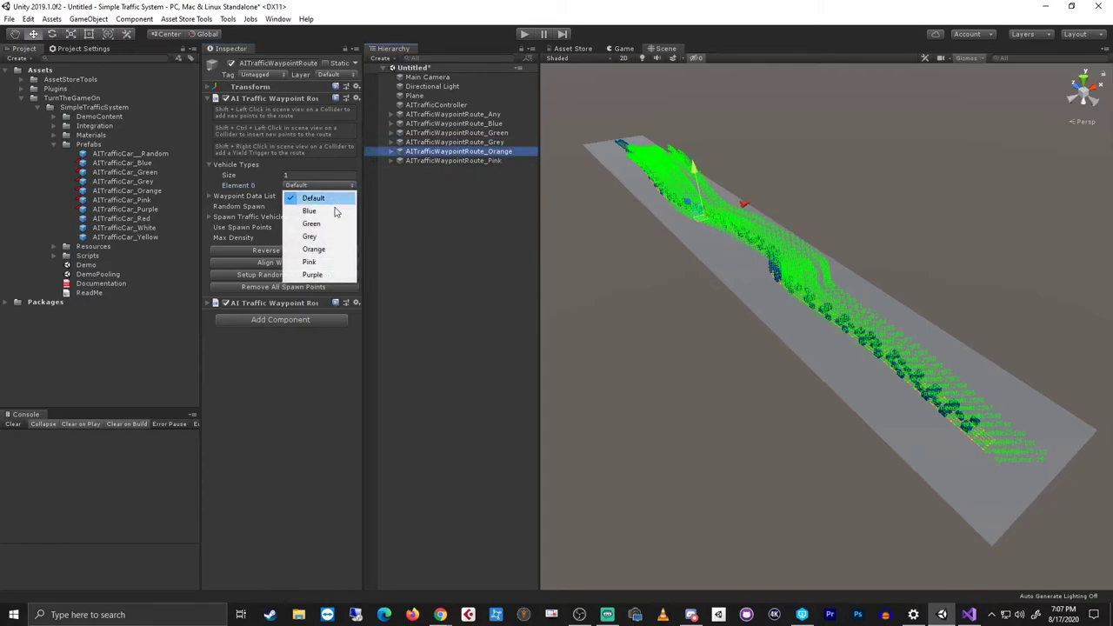
click(315, 249)
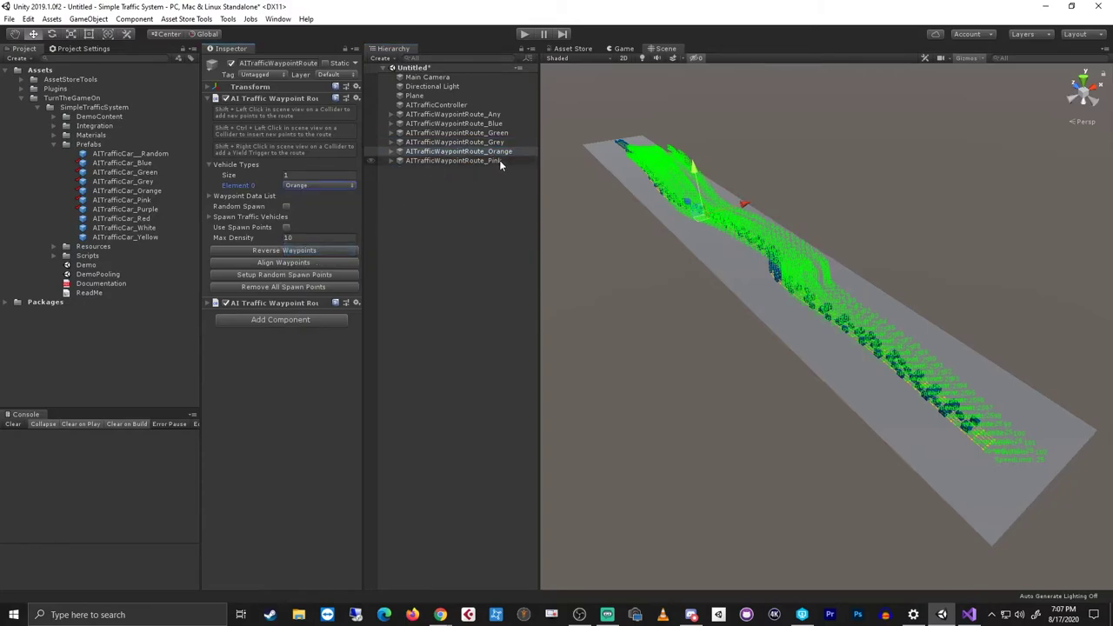
click(499, 162)
click(306, 186)
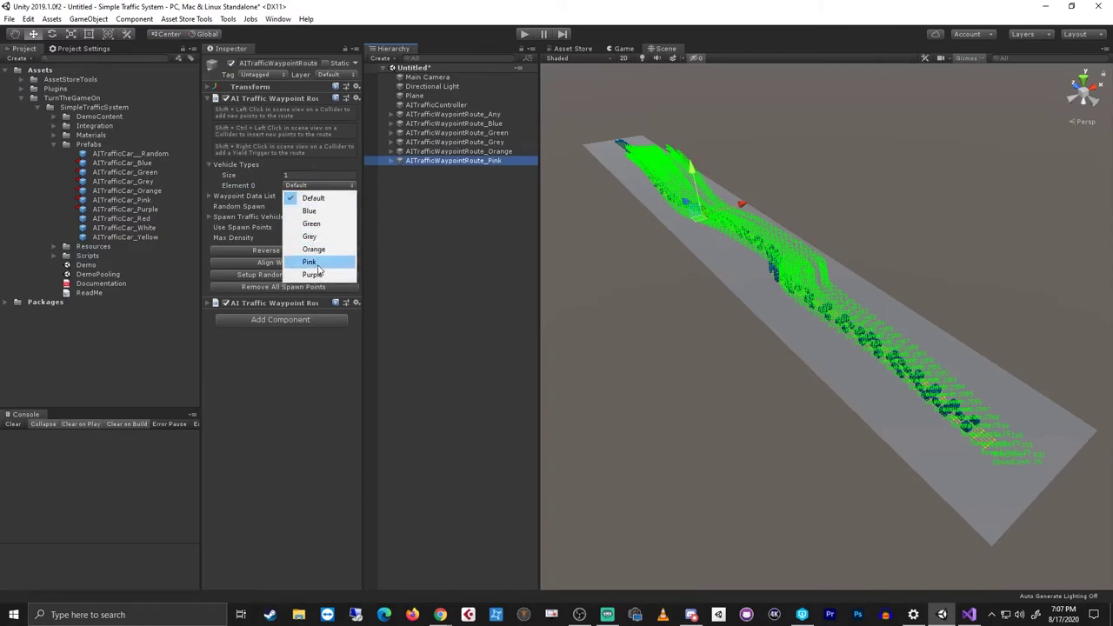
click(315, 259)
click(524, 34)
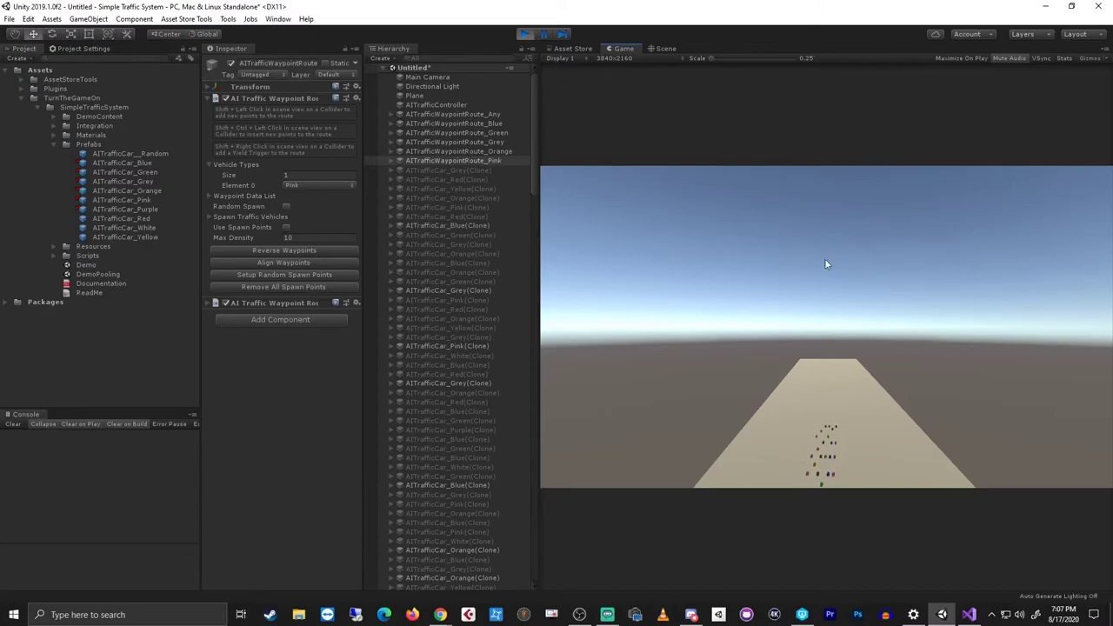
- Move the Main Camera to Y 51.3, Z -632.02 with X rotation 25.43
click(460, 78)
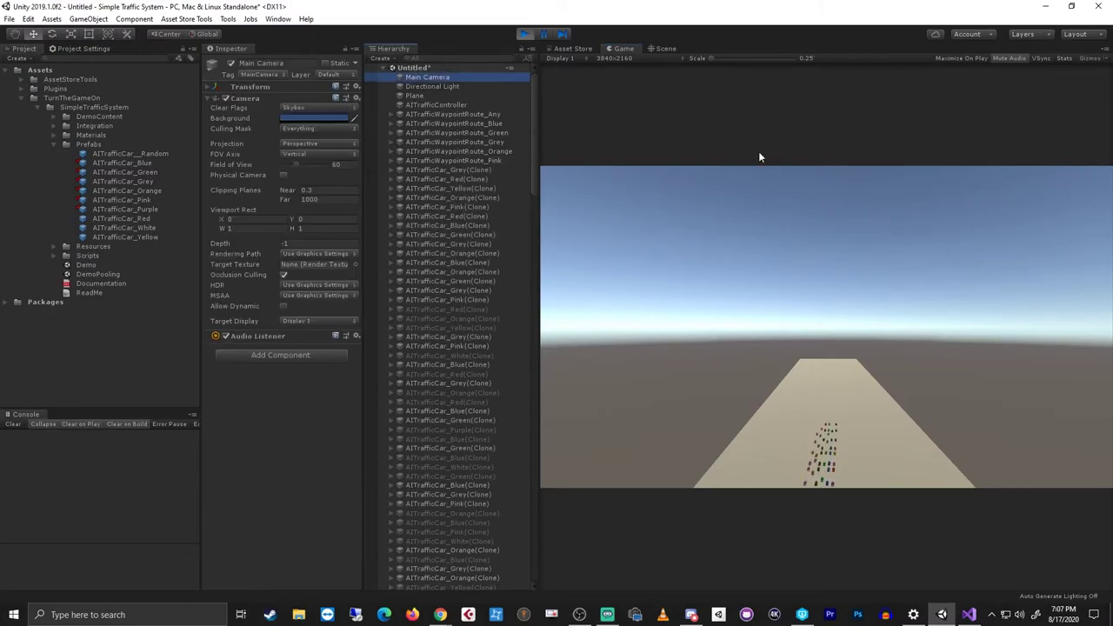
click(269, 84)
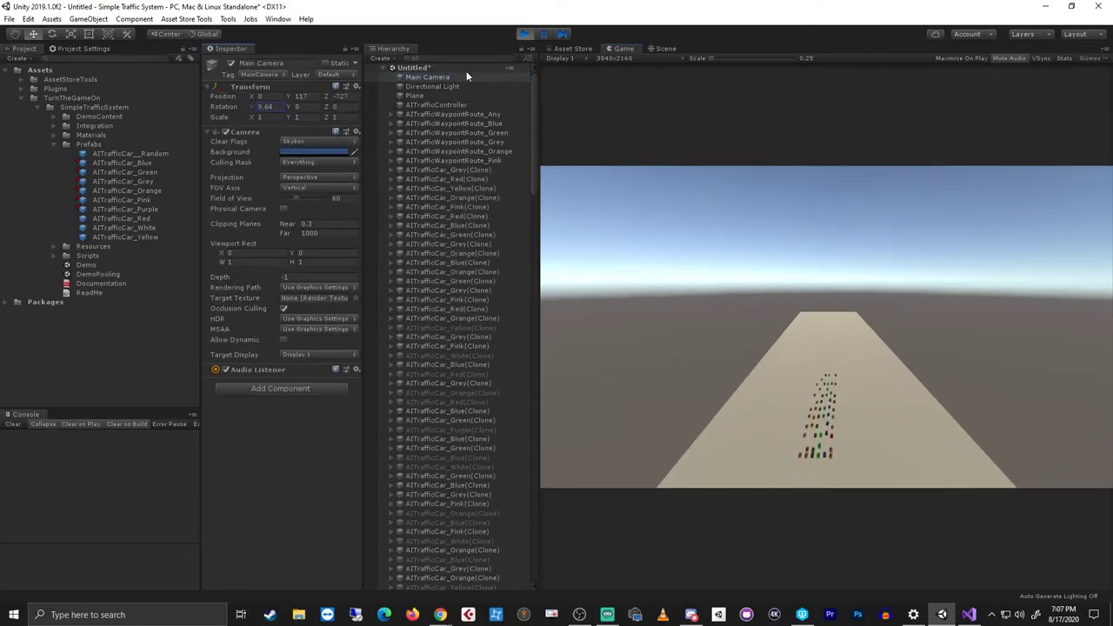
drag(729, 51, 733, 45)
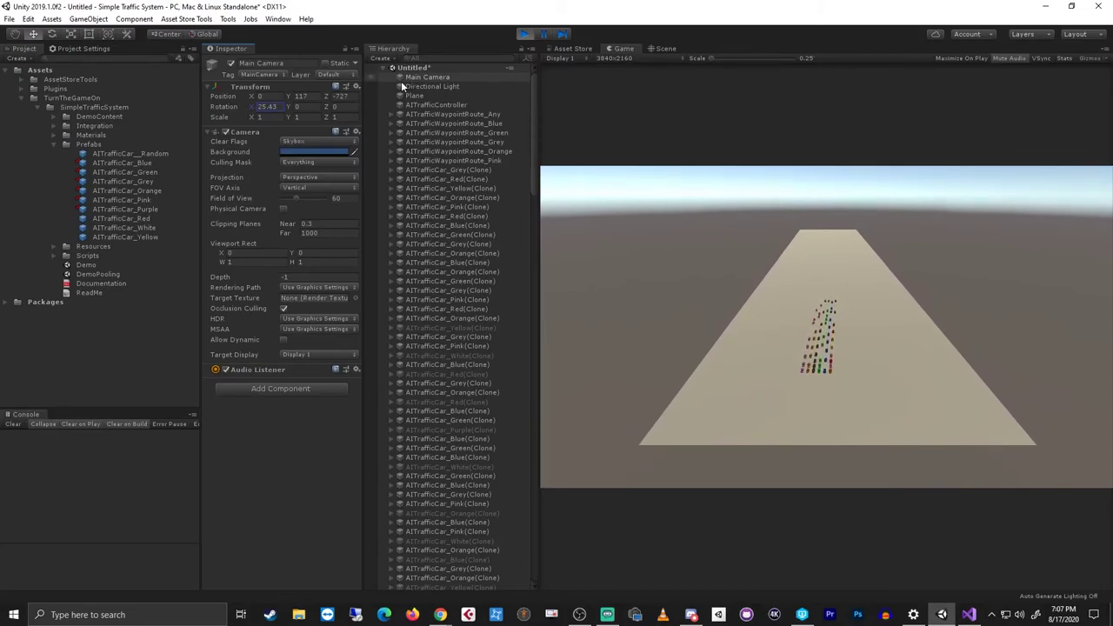
drag(327, 95, 1034, 534)
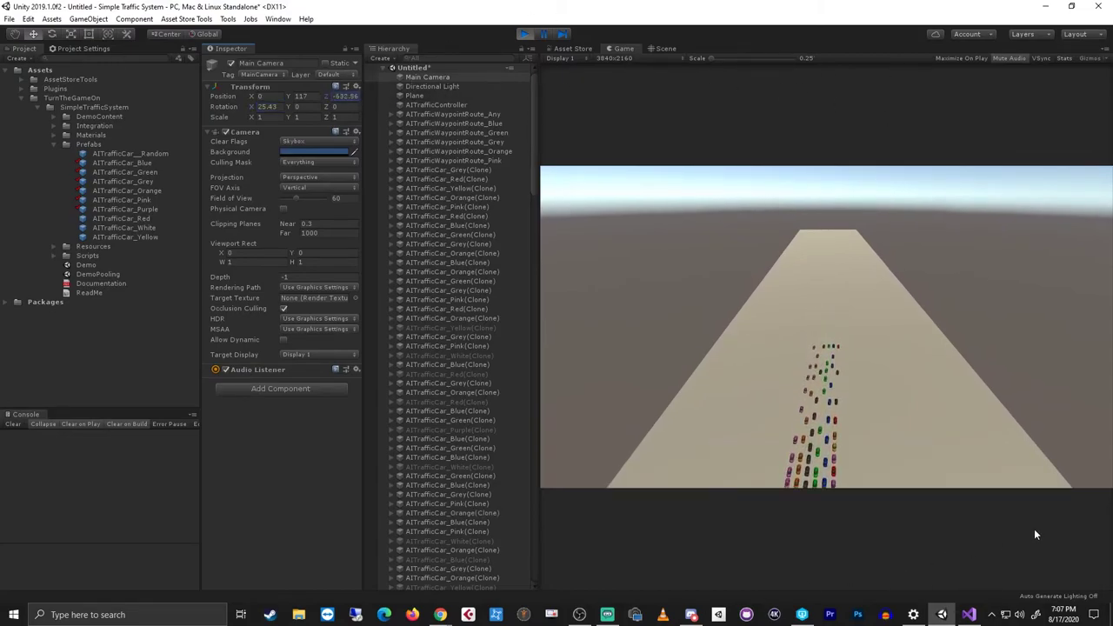
drag(290, 97, 242, 108)
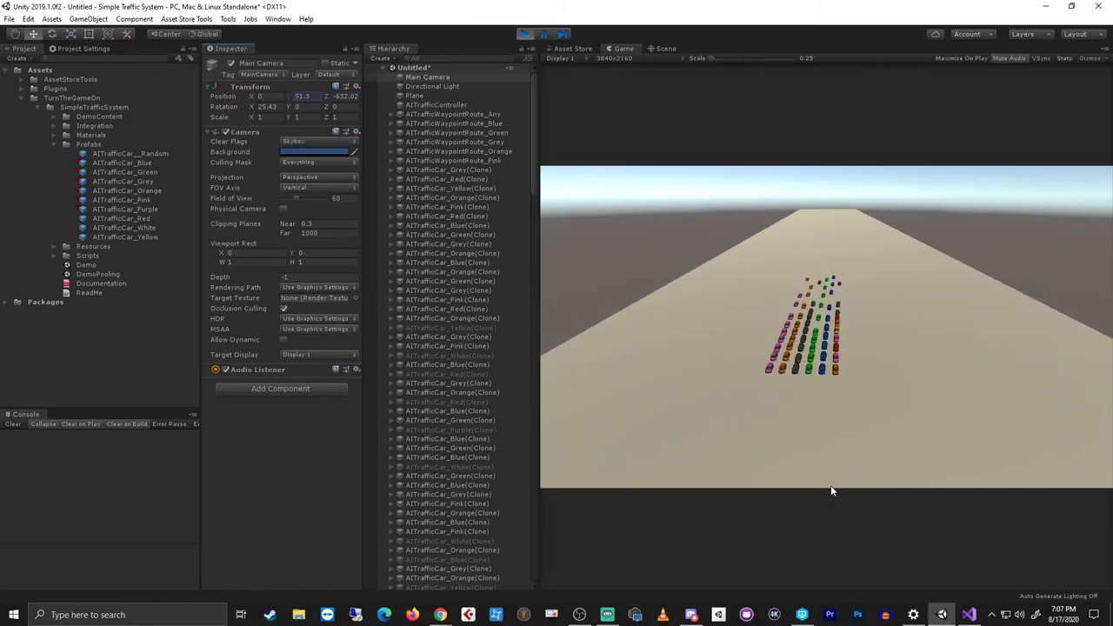
- Enable Gizmos and scale up the Game view, then check the Pink, Orange, Green and Blue routes' cars
click(509, 160)
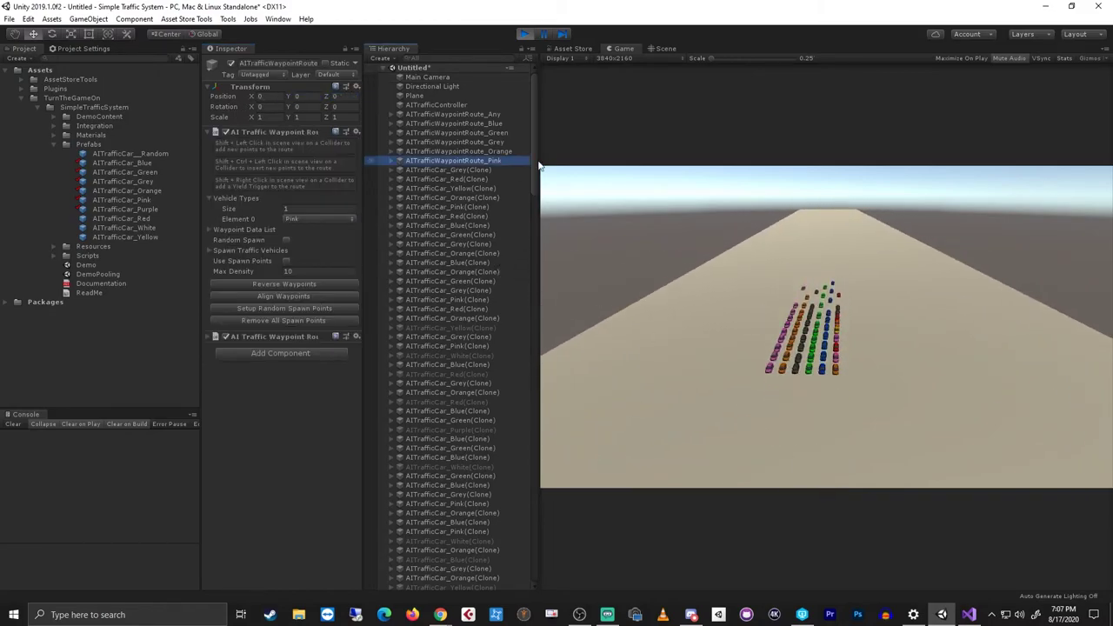
click(1089, 59)
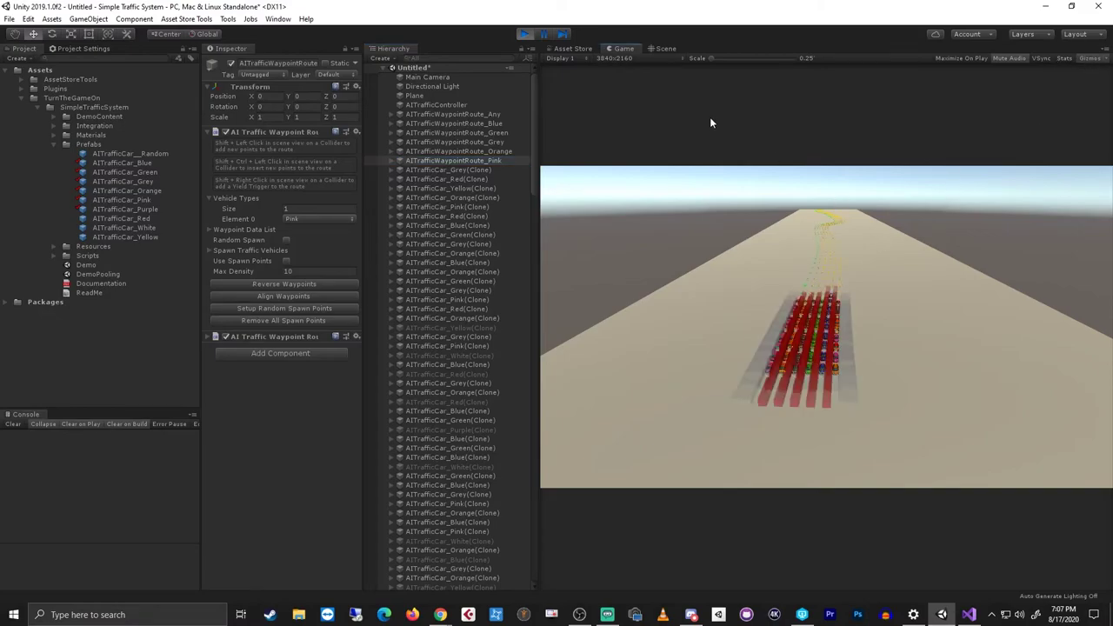
drag(714, 58, 753, 66)
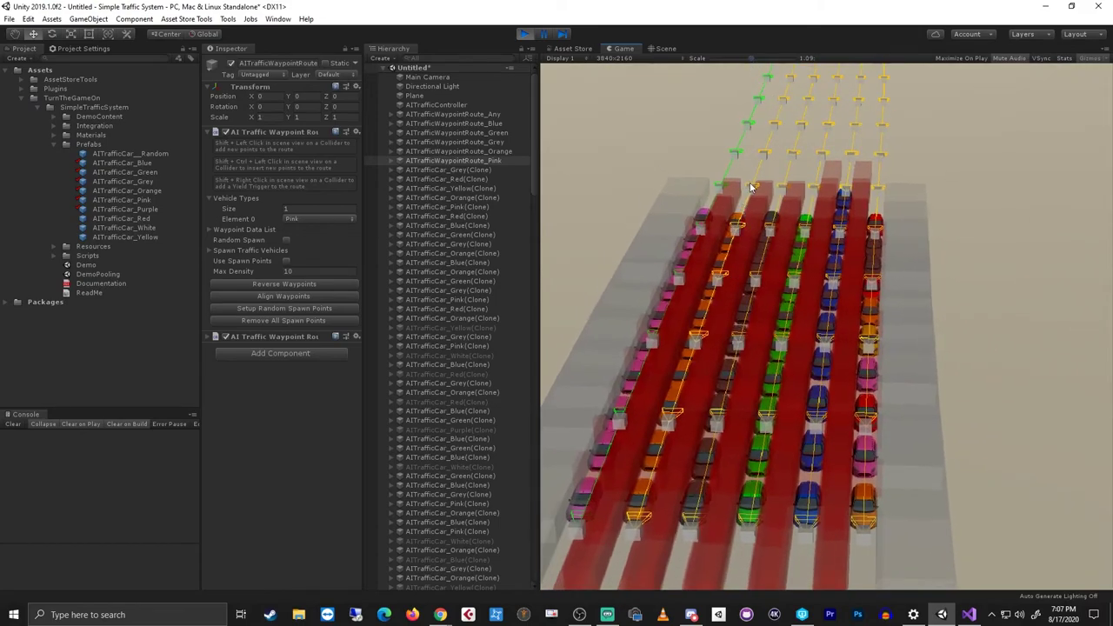
click(497, 153)
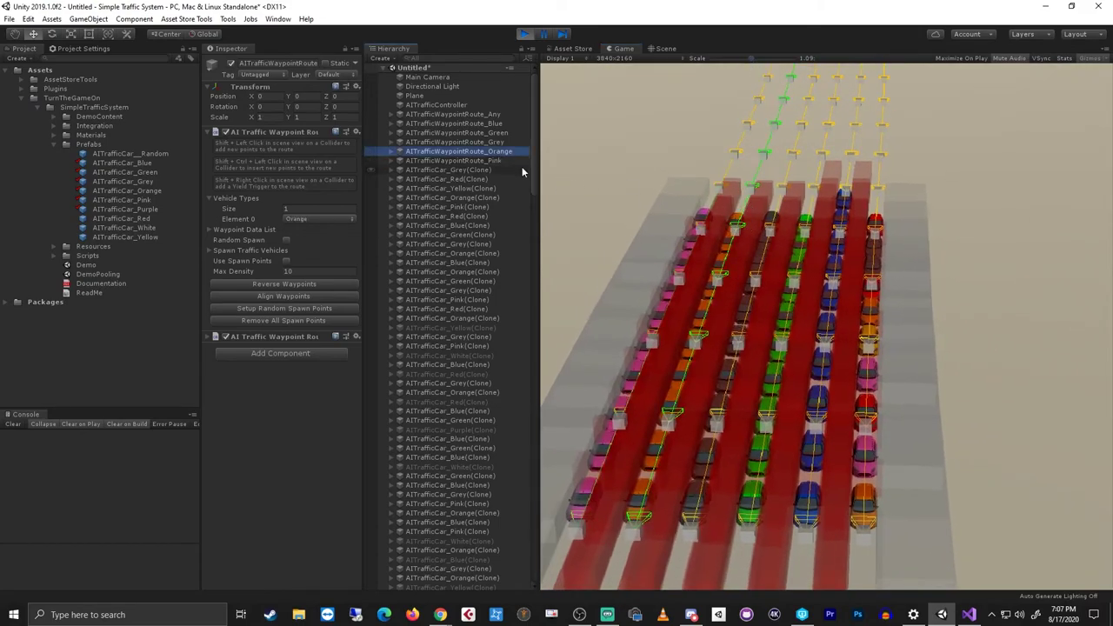
key(Up)
key(Up)
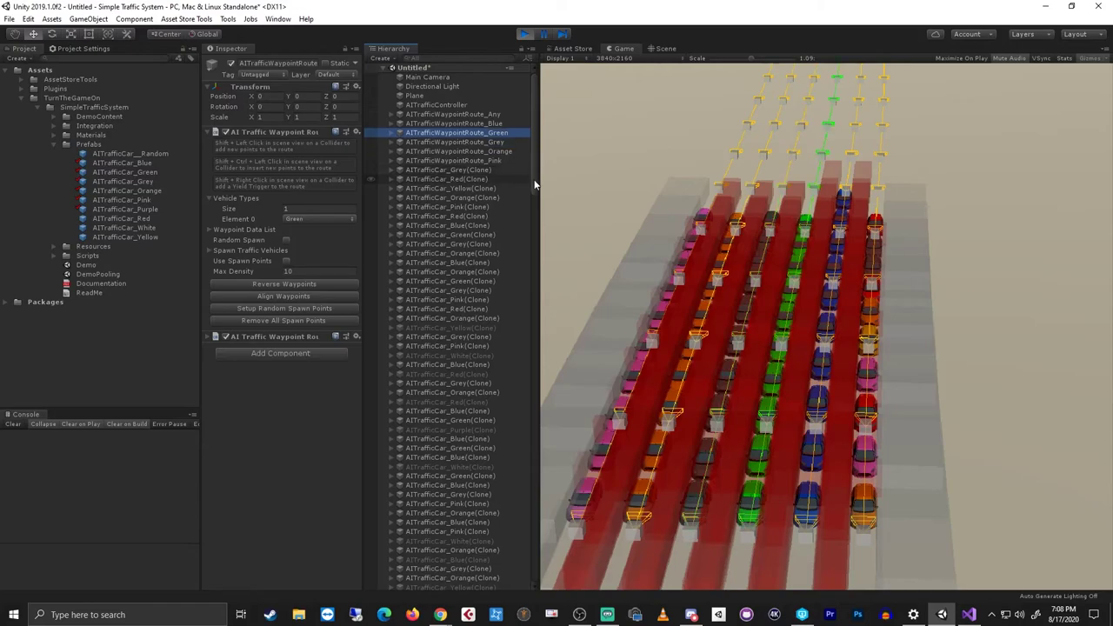
key(Up)
key(Up)
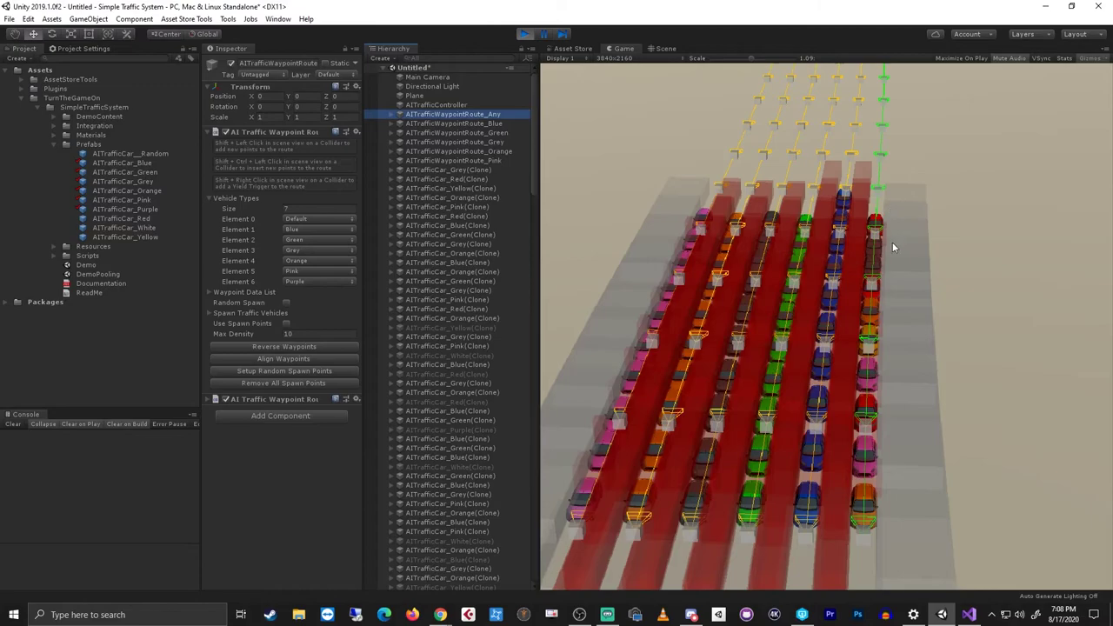
- Set the AITrafficController's Pooling Spawn Zone to 1685.8 in the Scene view
click(431, 105)
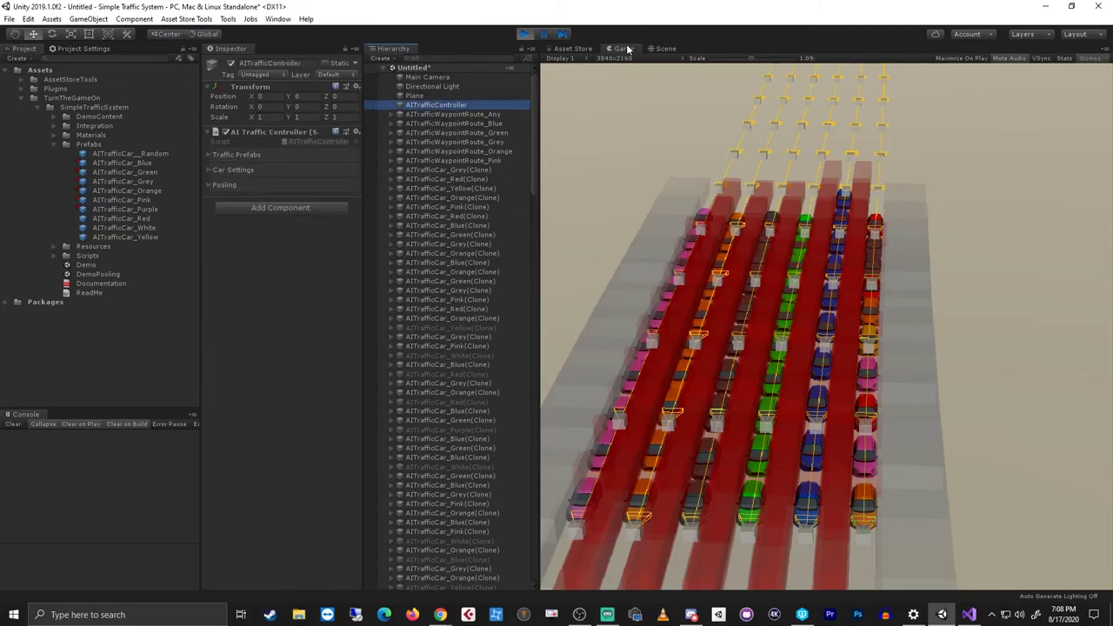
click(665, 49)
scroll(808, 339, down, 3)
right_drag(808, 339, 759, 326)
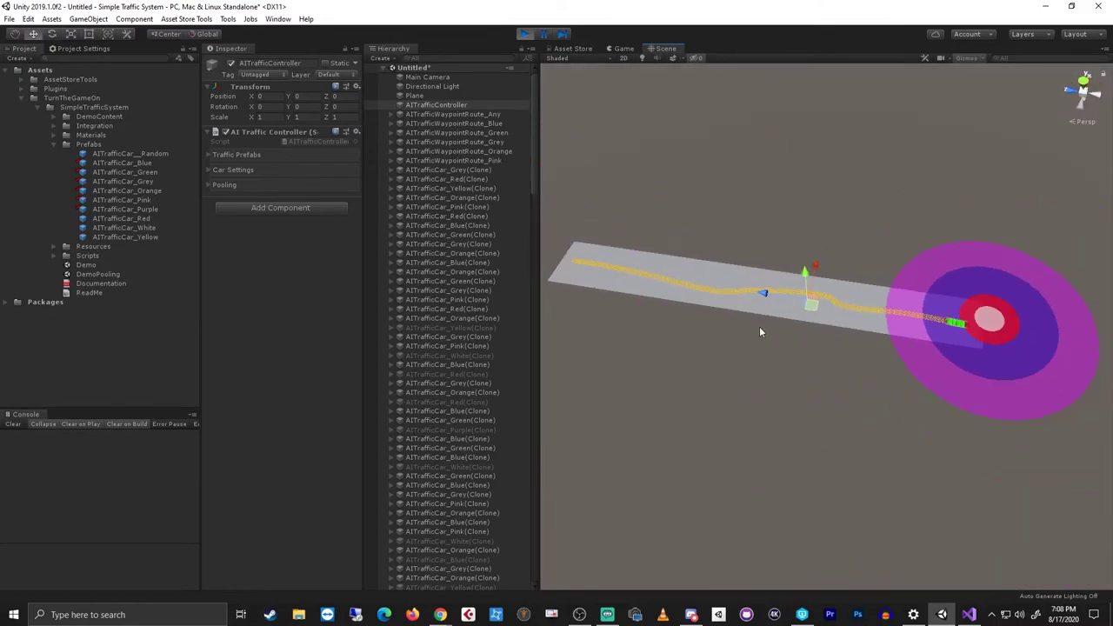
click(219, 185)
drag(242, 298, 689, 306)
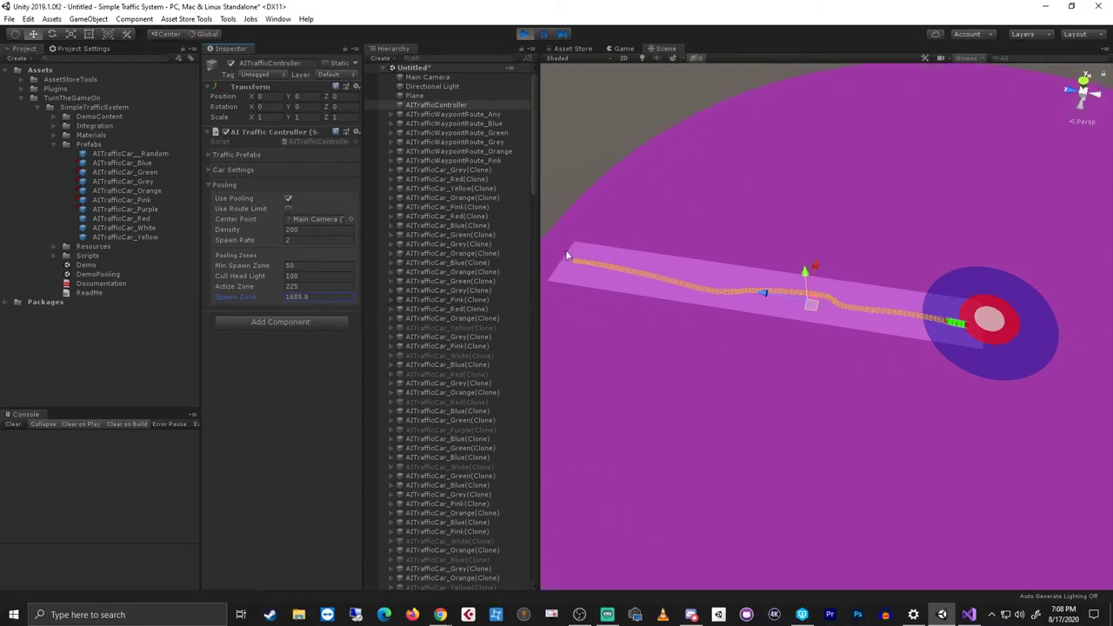
- Change Max Density from 10 to 50 on all six waypoint routes and turn Gizmos off
click(491, 115)
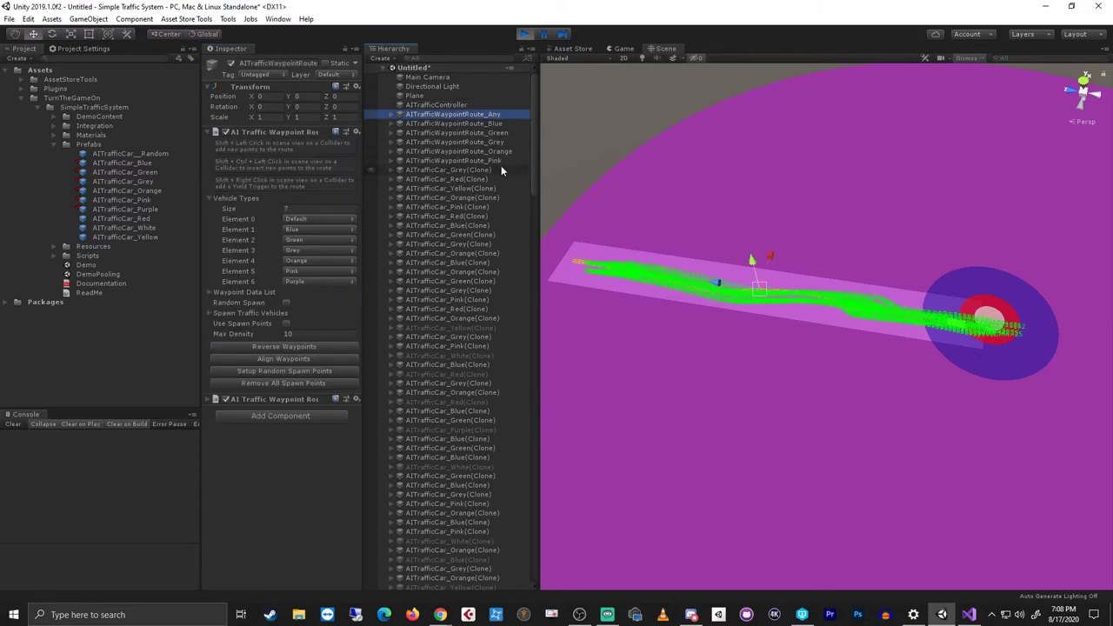
shift+click(496, 162)
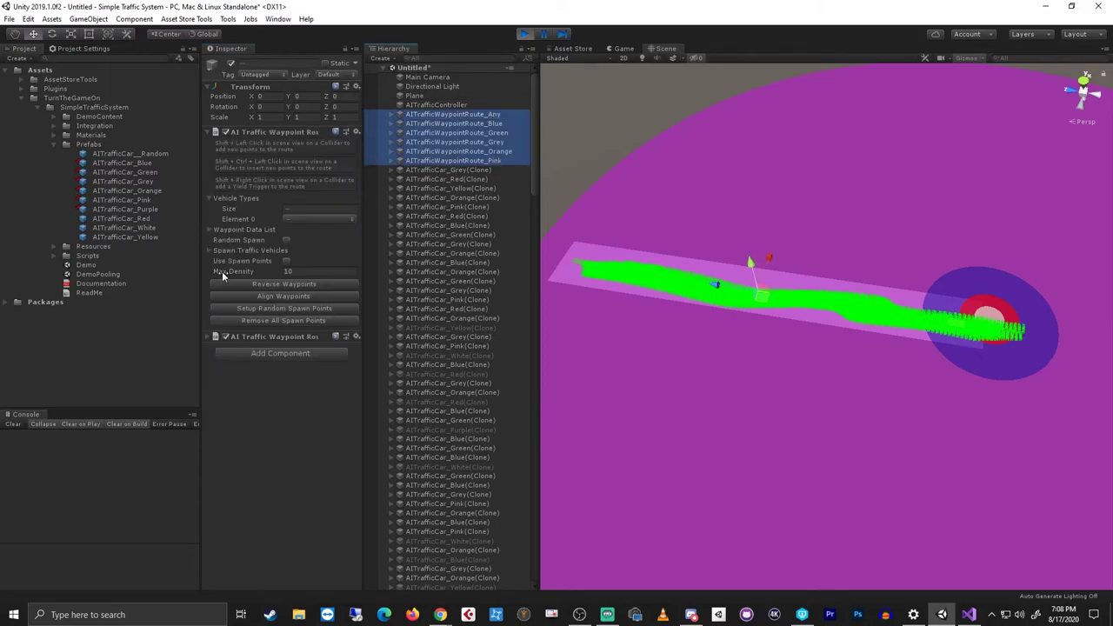
click(257, 273)
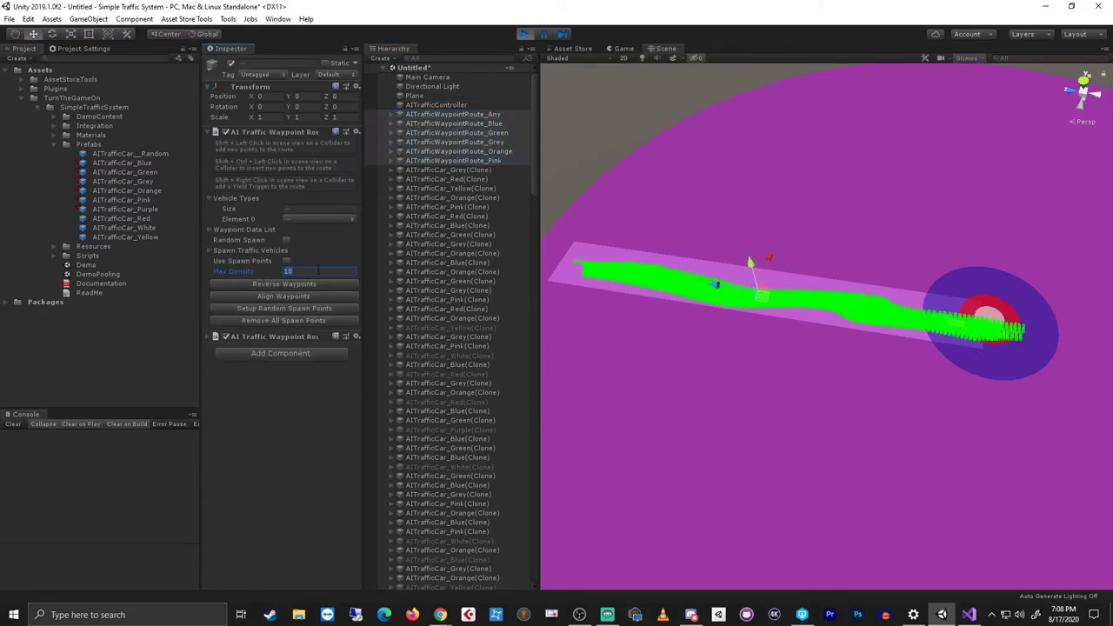
click(487, 114)
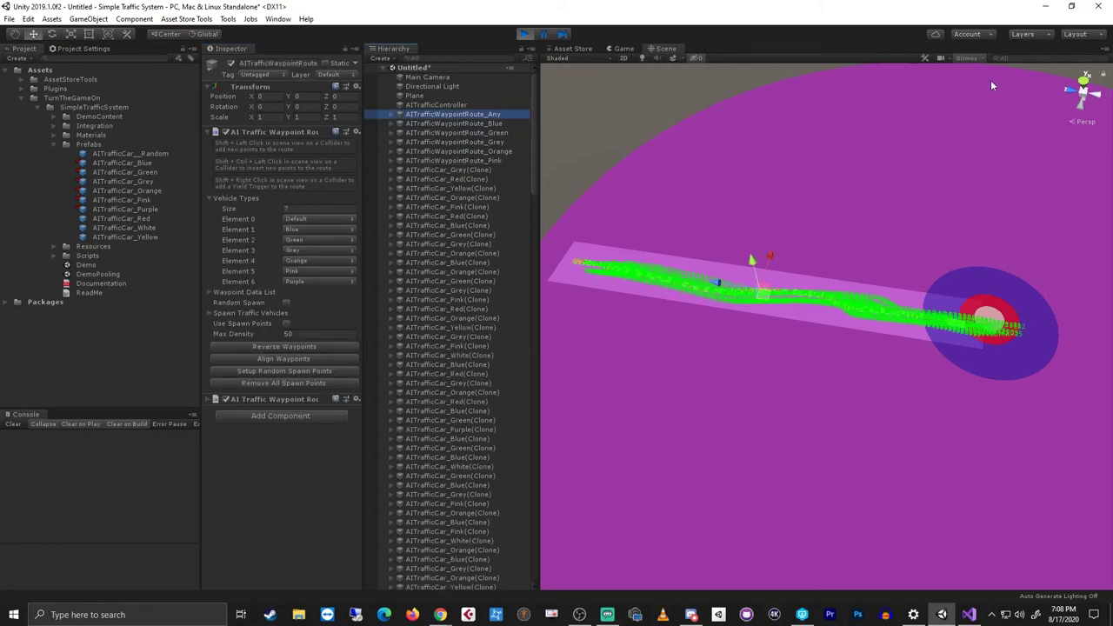
click(961, 59)
- Pan and orbit the Scene view to look down the road at the coloured traffic cars
scroll(740, 318, up, 6)
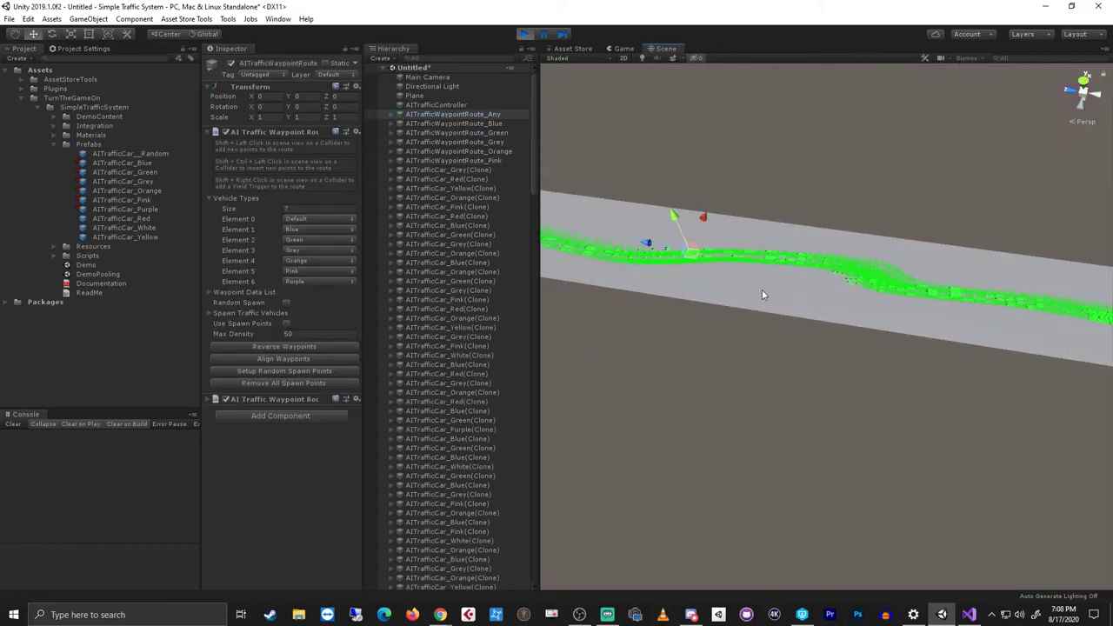
click(439, 105)
scroll(929, 316, up, 5)
middle_drag(927, 305, 766, 343)
alt+drag(766, 343, 734, 174)
scroll(734, 174, up, 3)
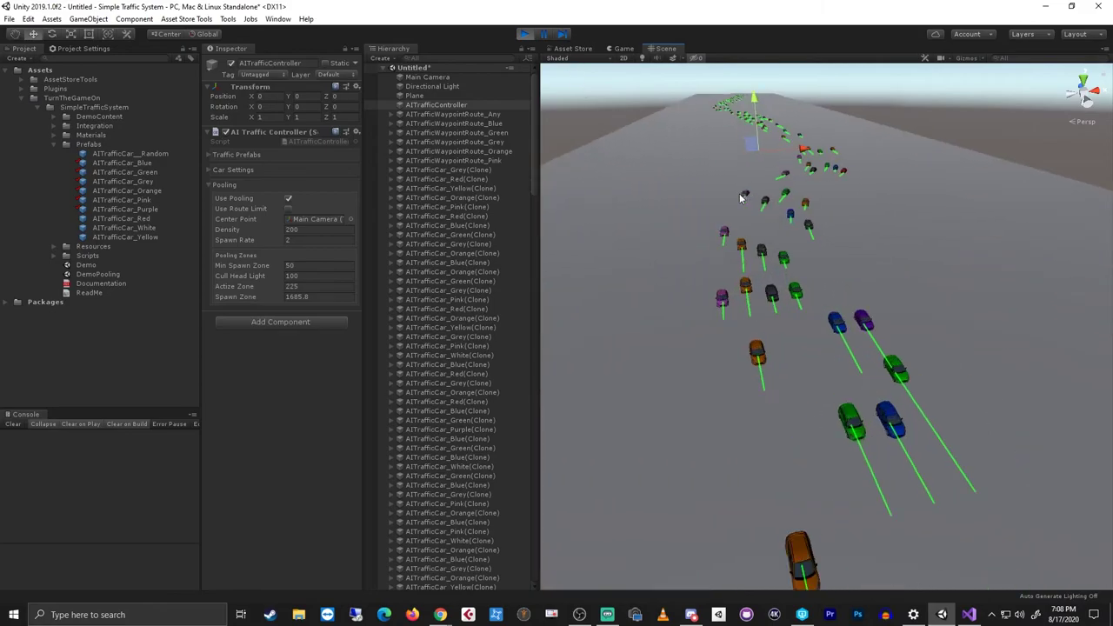